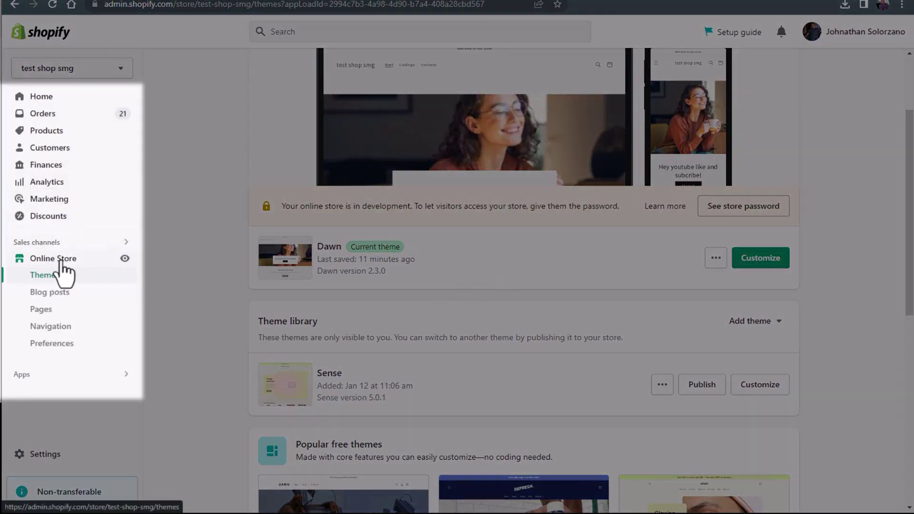
click(61, 269)
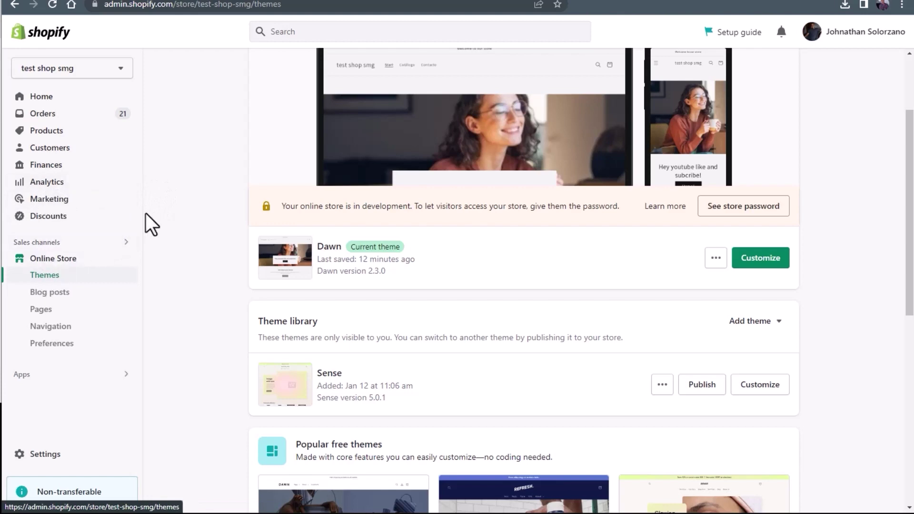
scroll(410, 281, up, 3)
scroll(412, 274, down, 3)
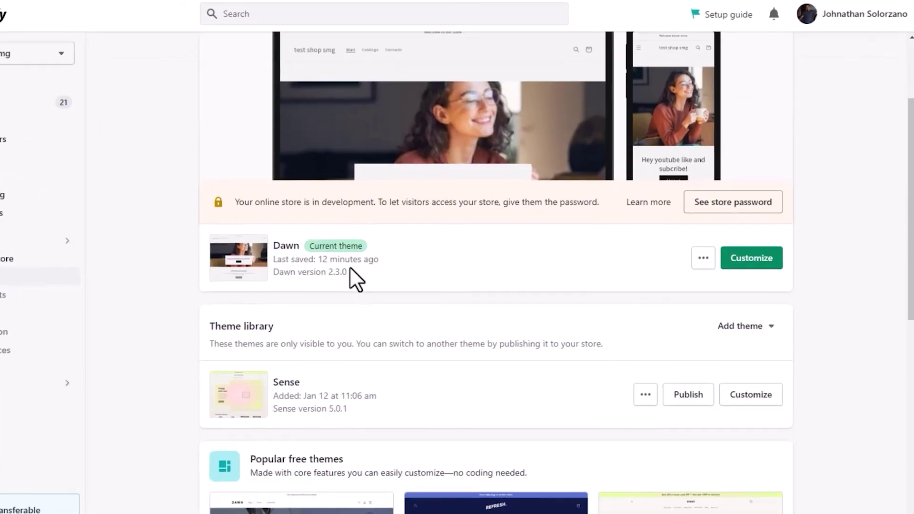
scroll(269, 77, up, 3)
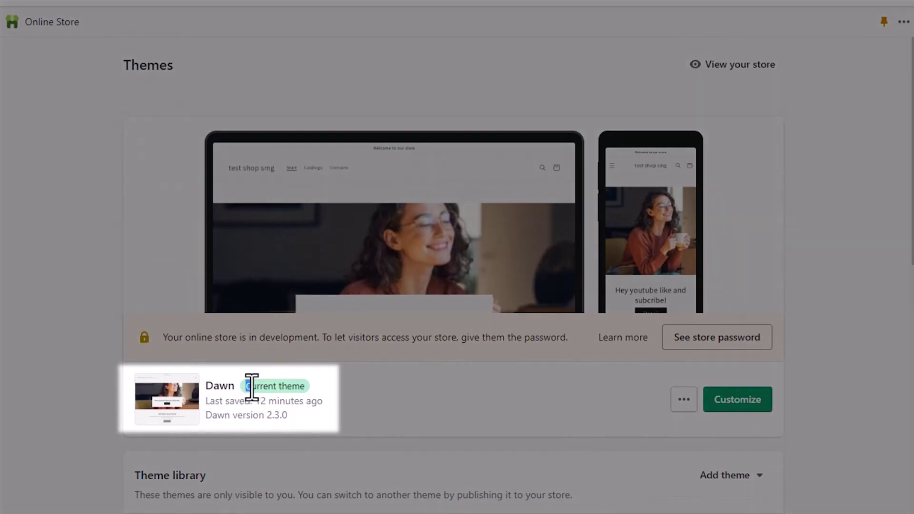
drag(246, 386, 305, 387)
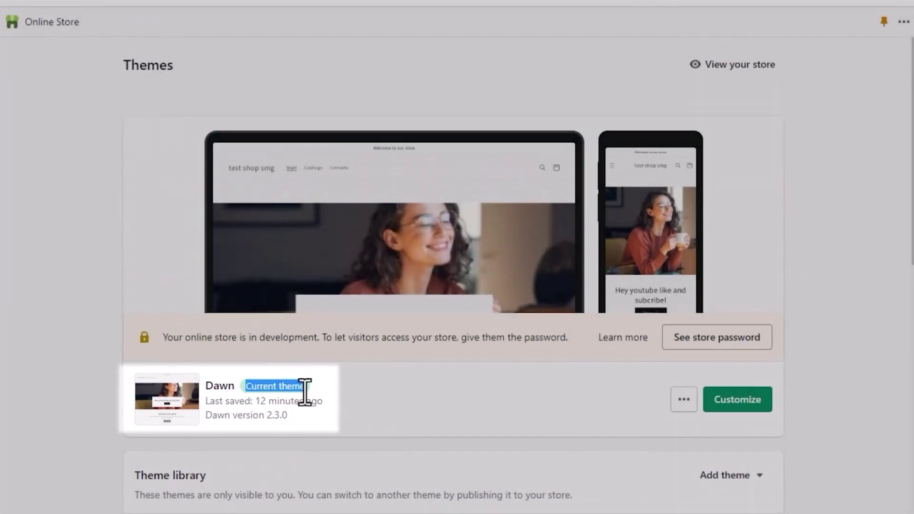
click(309, 390)
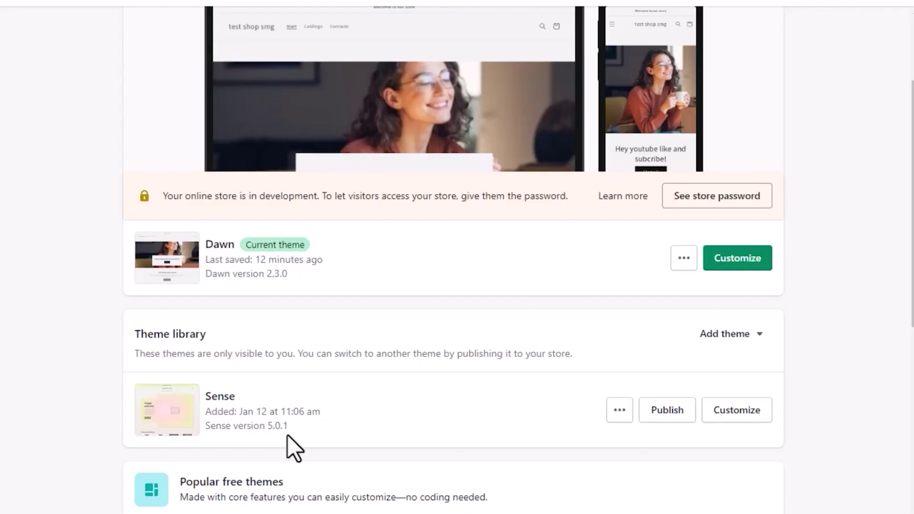
Duplicate the live Dawn theme to create a Copy of Dawn
click(685, 260)
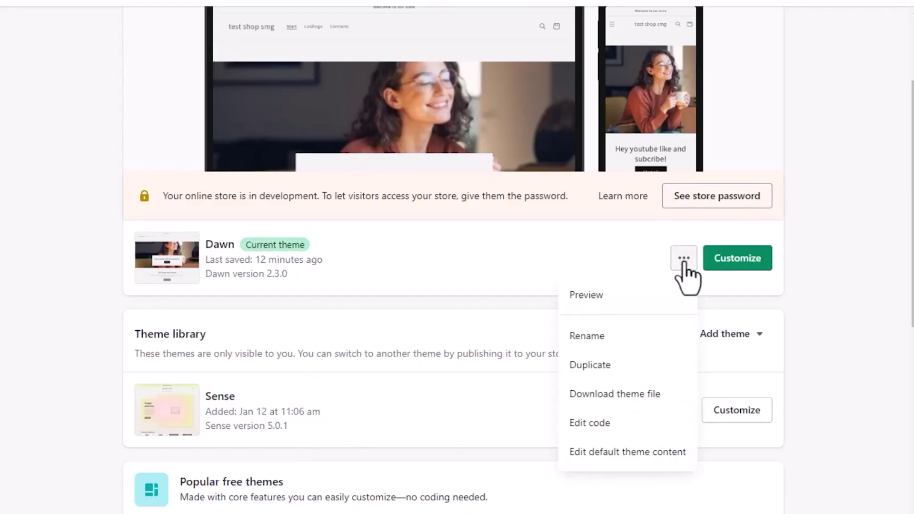
click(638, 371)
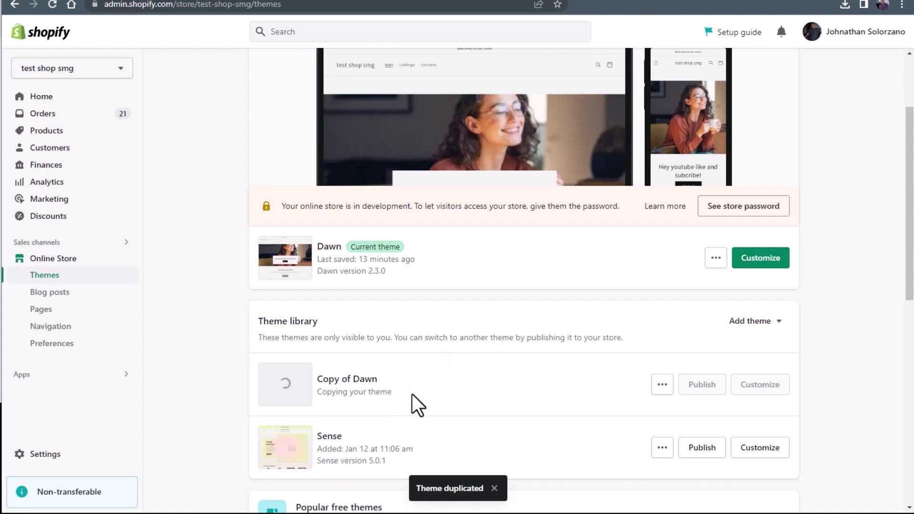
drag(411, 393, 295, 375)
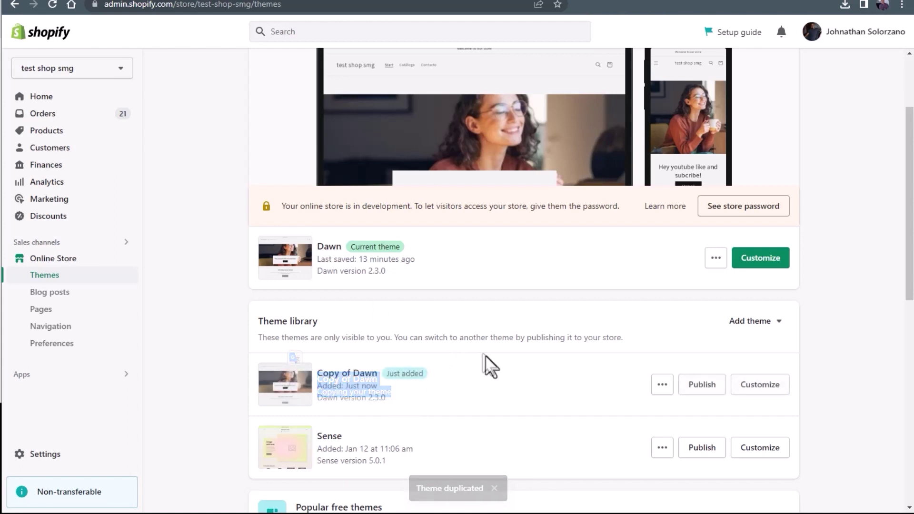
Rename Copy of Dawn to 'Development Theme' and save
click(662, 384)
click(595, 225)
drag(447, 281, 248, 262)
text(Development Themne)
key(BackSpace)
key(BackSpace)
text(e)
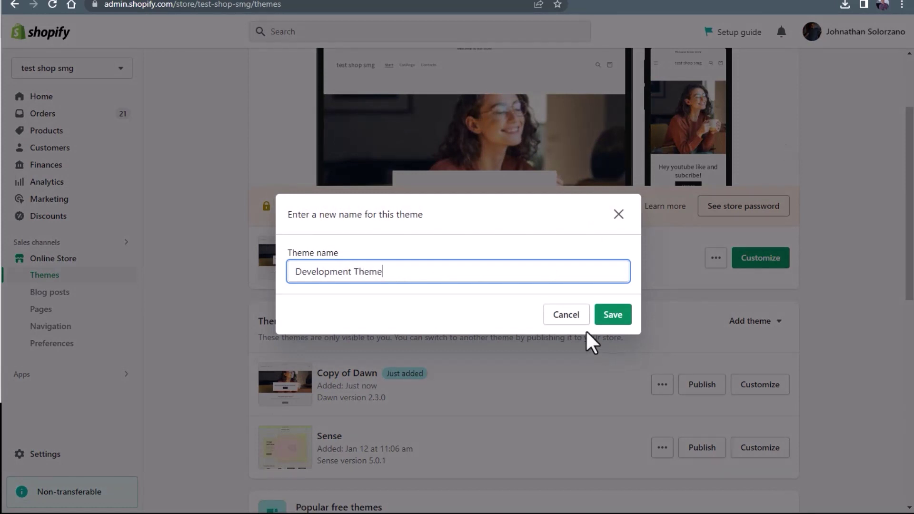
click(611, 319)
drag(438, 271, 229, 219)
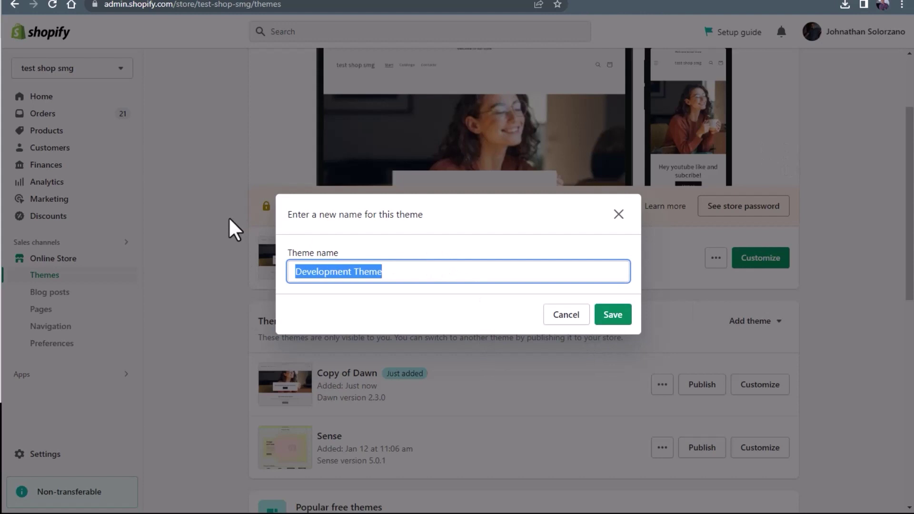
click(619, 318)
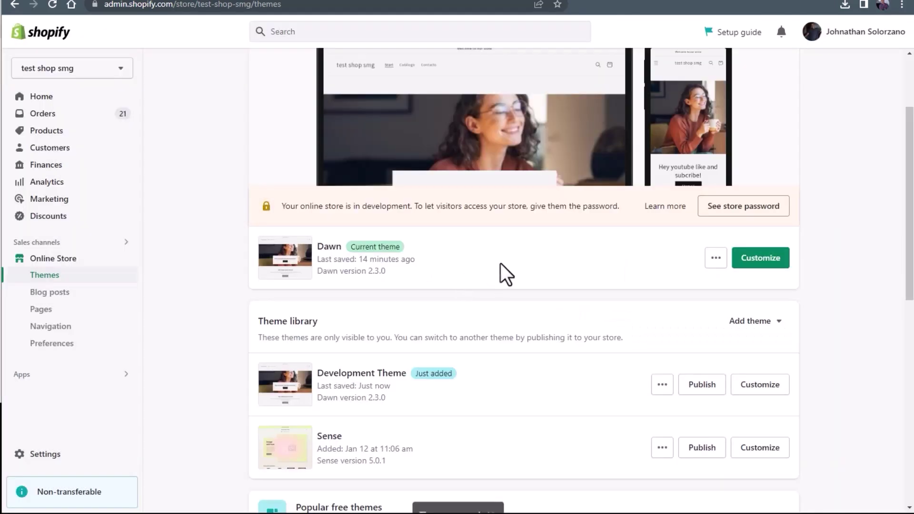
Change the current Dawn theme's name to 'Production Theme' and save
click(716, 258)
click(636, 320)
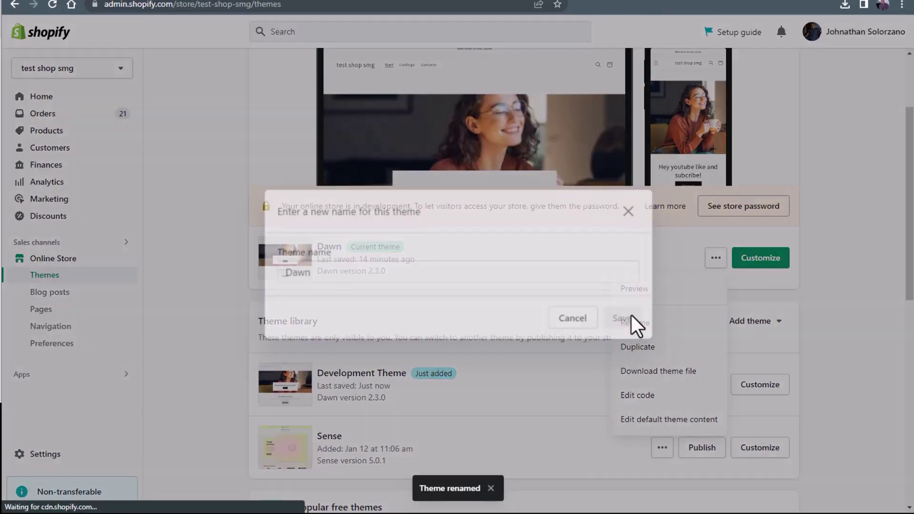
triple_click(378, 280)
text(D)
key(BackSpace)
text(Prod)
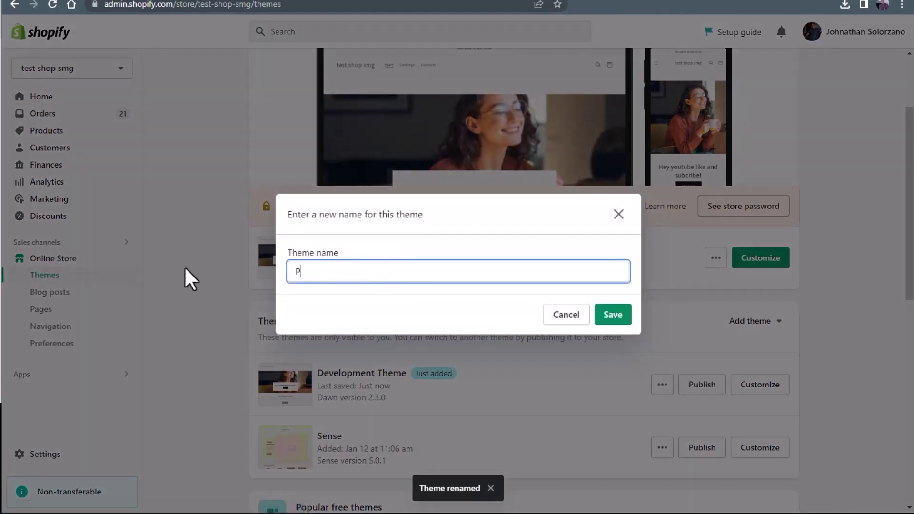
text(uction Theme)
click(614, 315)
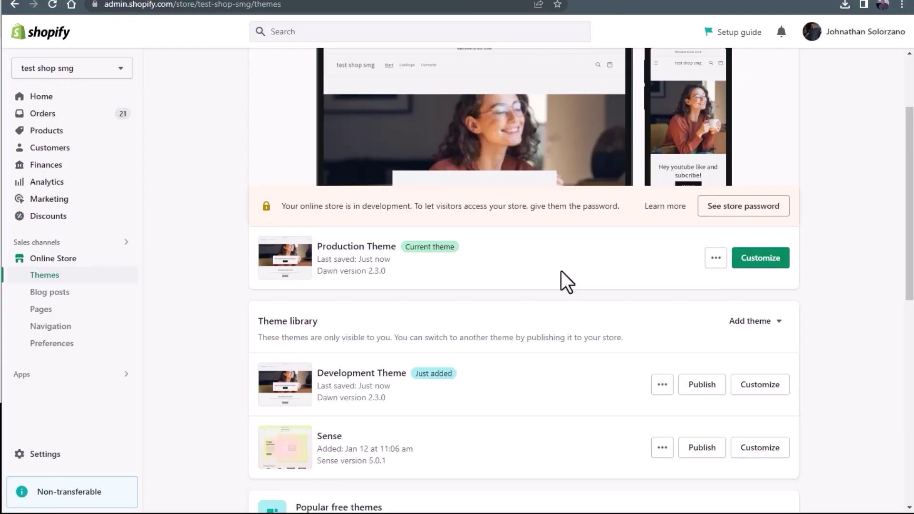
In Production Theme's editor, fix the banner heading's 'subcribe' to 'subscribe' and save
click(767, 259)
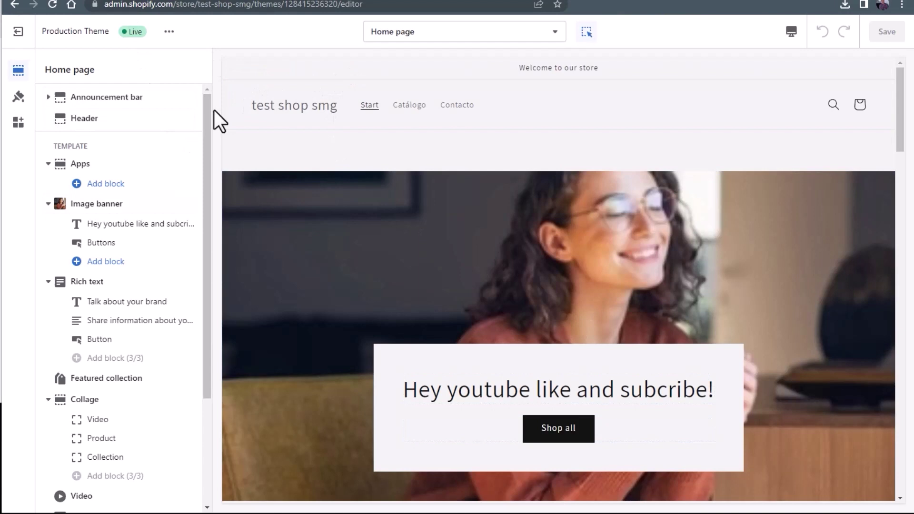
click(542, 390)
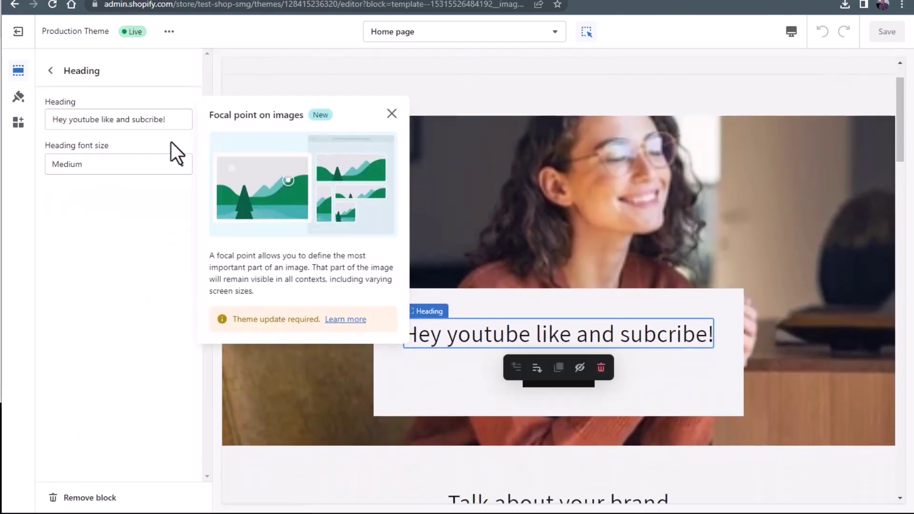
click(146, 119)
text(s)
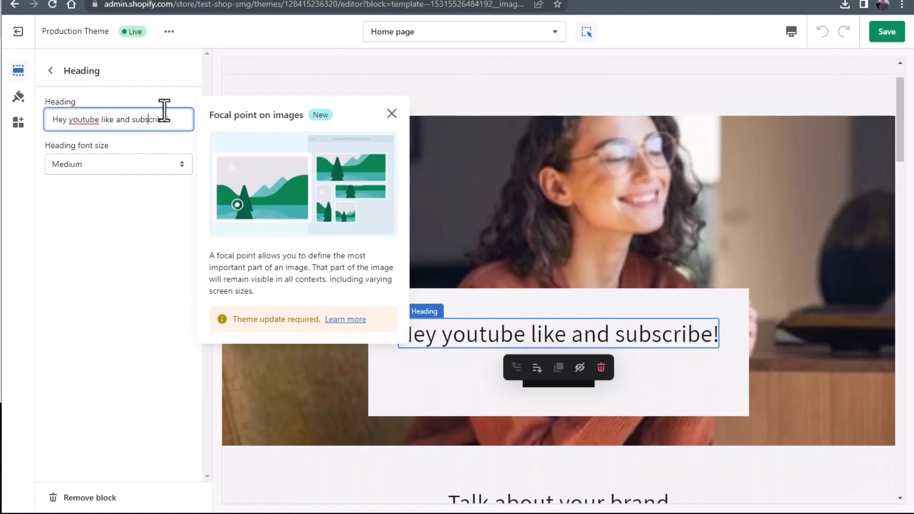
click(886, 33)
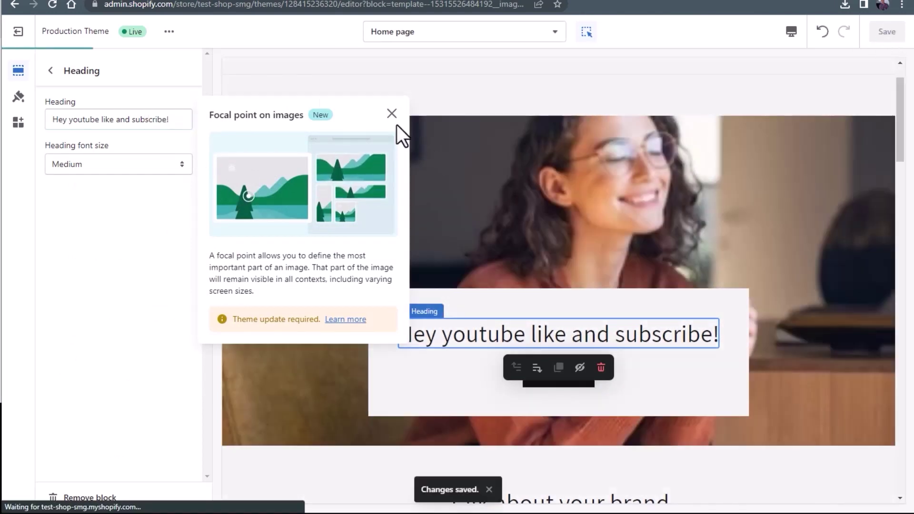
click(392, 115)
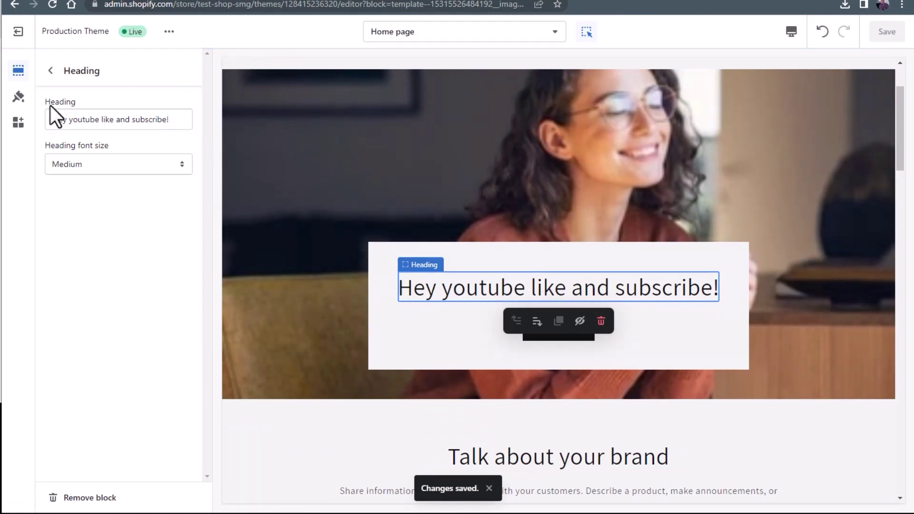
Preview the home page full screen, then exit to the themes list
click(791, 31)
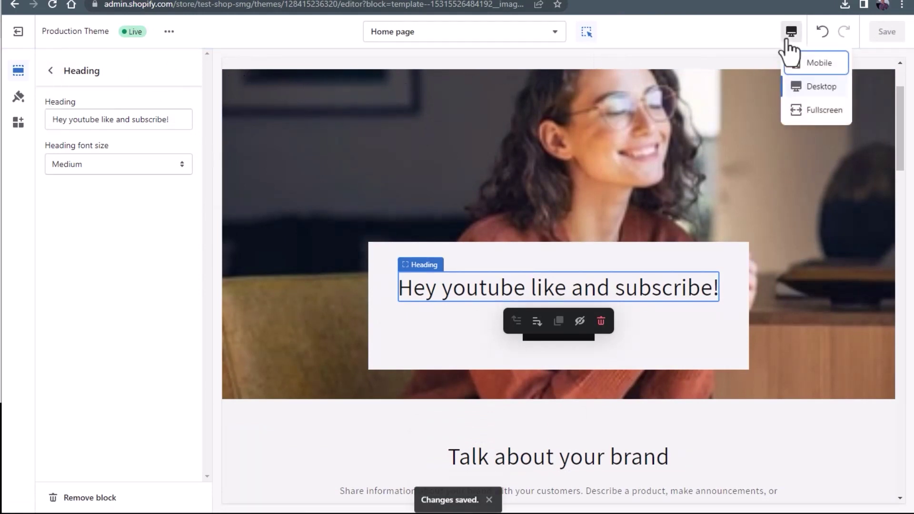
click(809, 109)
scroll(501, 253, up, 2)
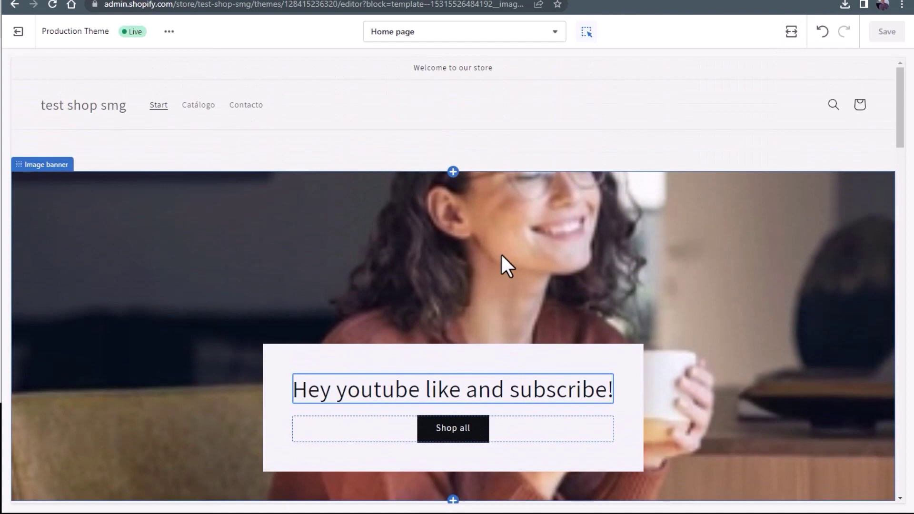
scroll(502, 271, down, 4)
scroll(475, 151, up, 4)
click(310, 394)
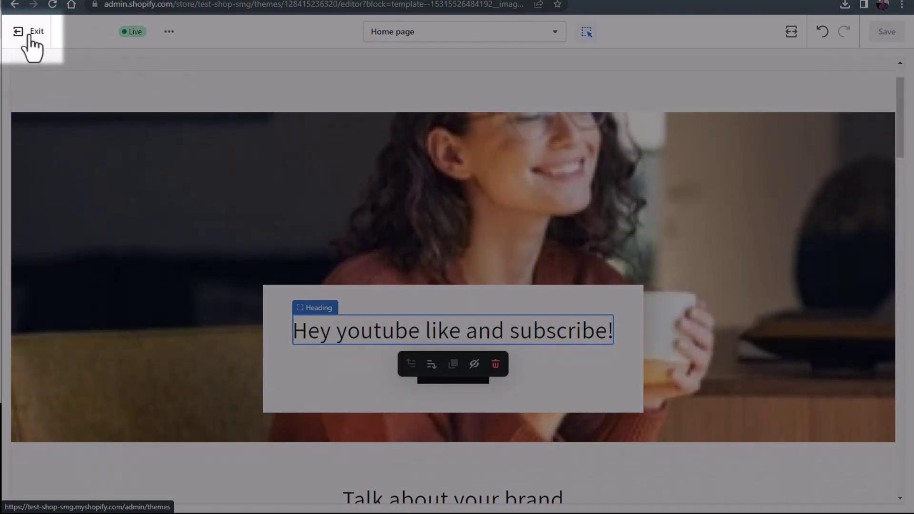
click(29, 35)
scroll(601, 265, down, 4)
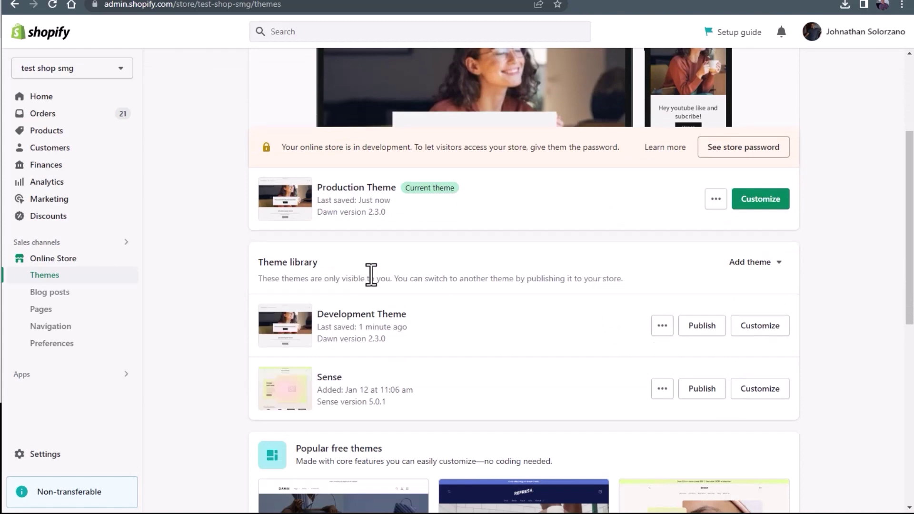
In Development Theme's editor, upload a screenshot as the image banner's first image
click(741, 328)
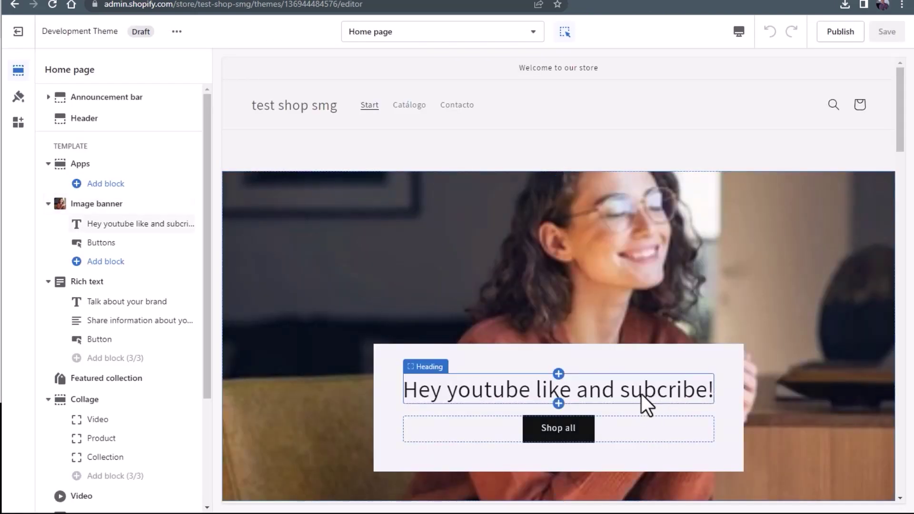
click(652, 397)
click(633, 282)
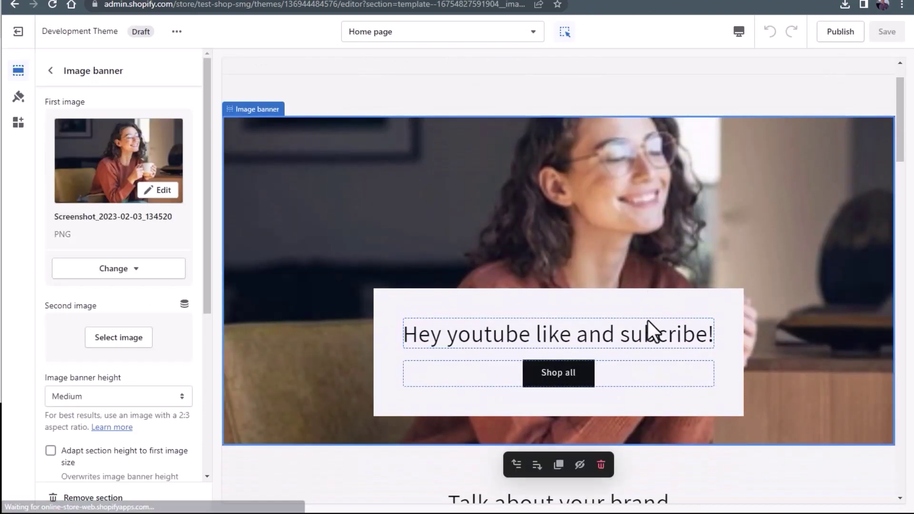
click(98, 184)
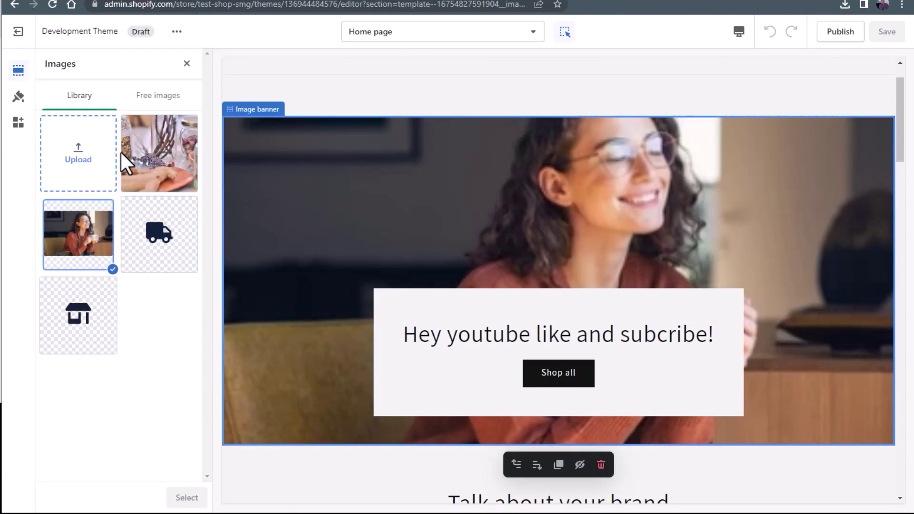
click(107, 152)
double_click(533, 130)
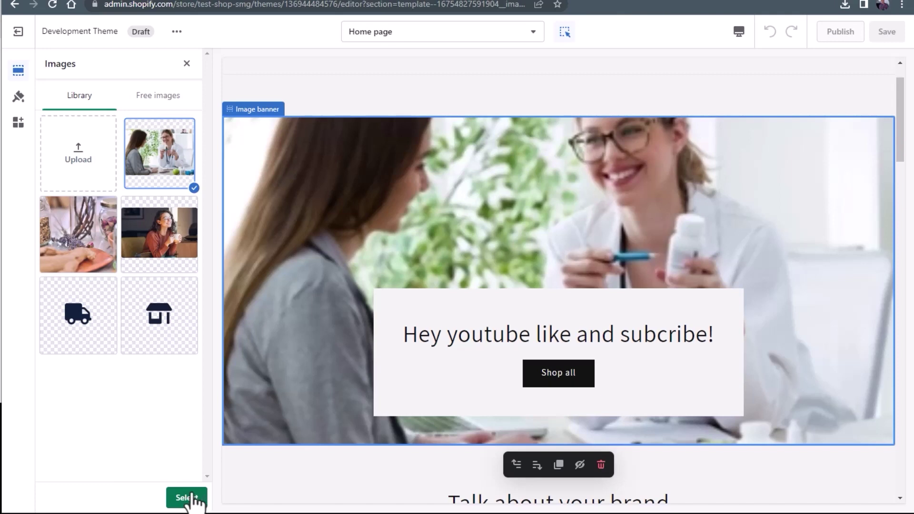
click(186, 498)
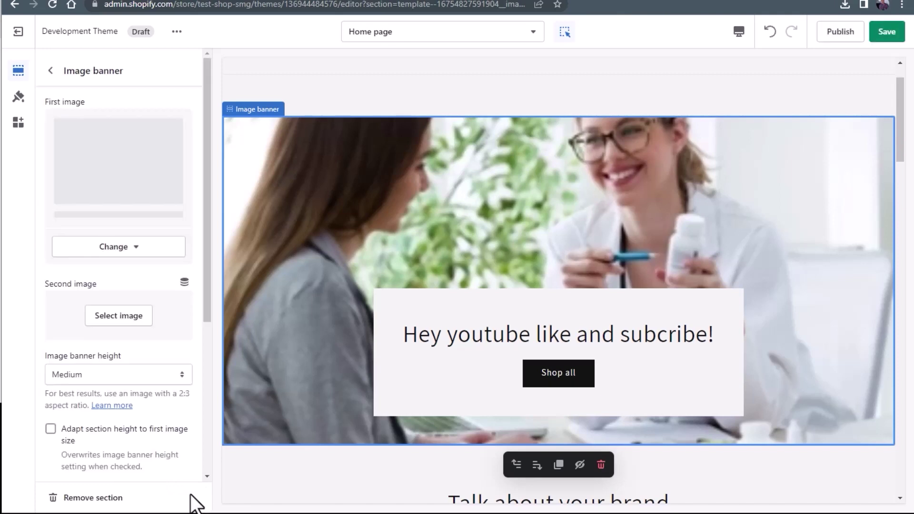
Change the banner heading to 'This is a development theme. Shared for internal purposes'
click(526, 342)
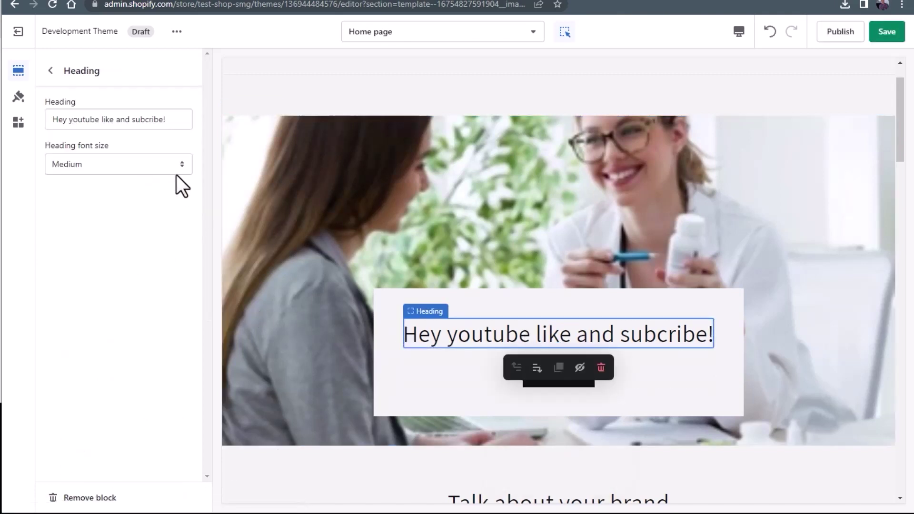
drag(173, 119, 5, 119)
text(This is a develo)
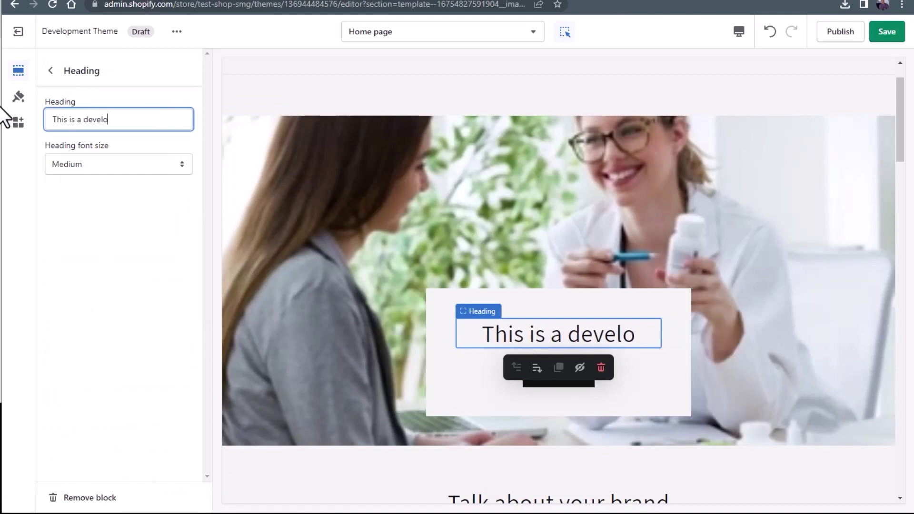
text(pment them)
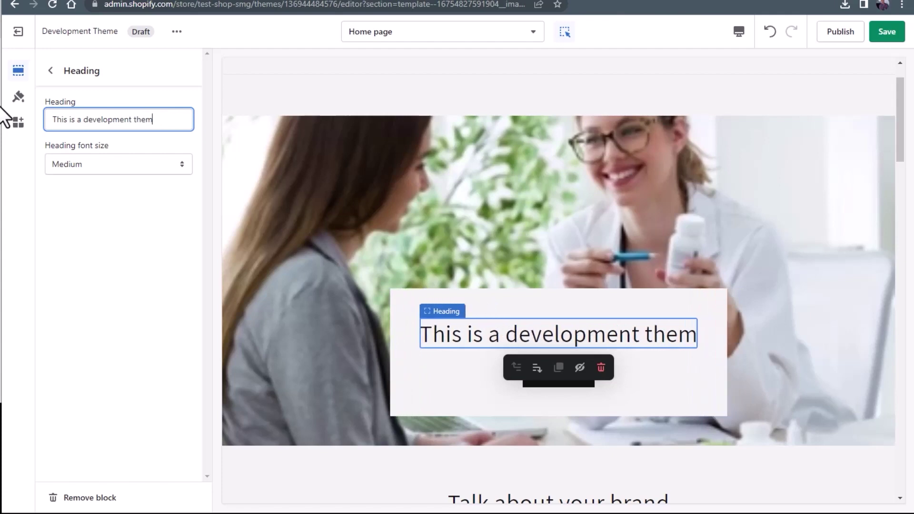
text(e. Shared for )
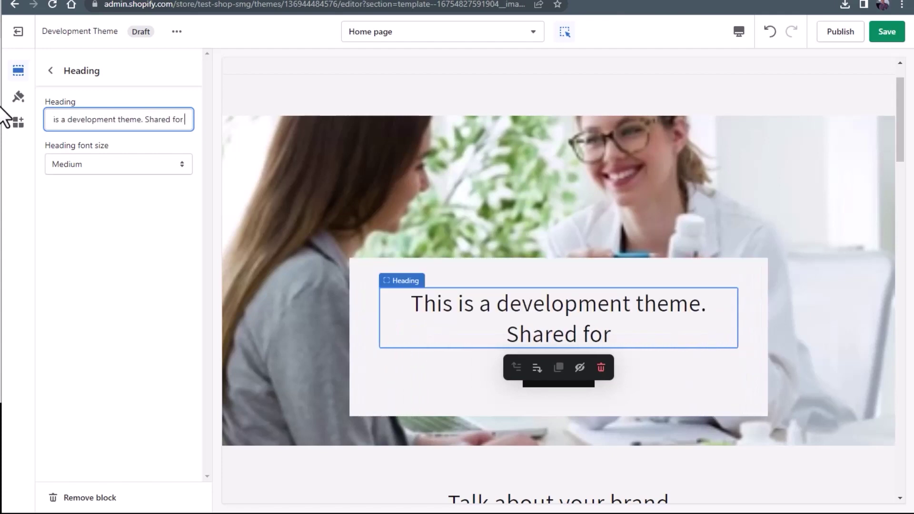
text(internal purp)
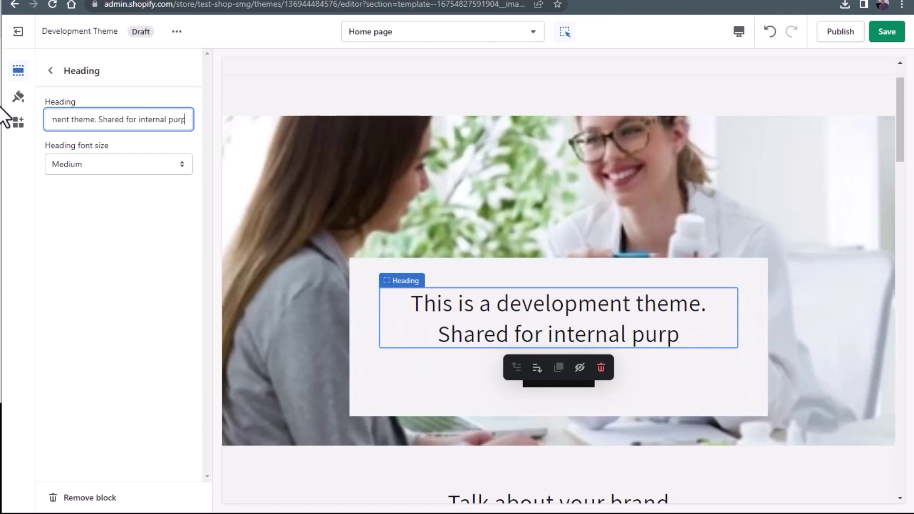
text(oses)
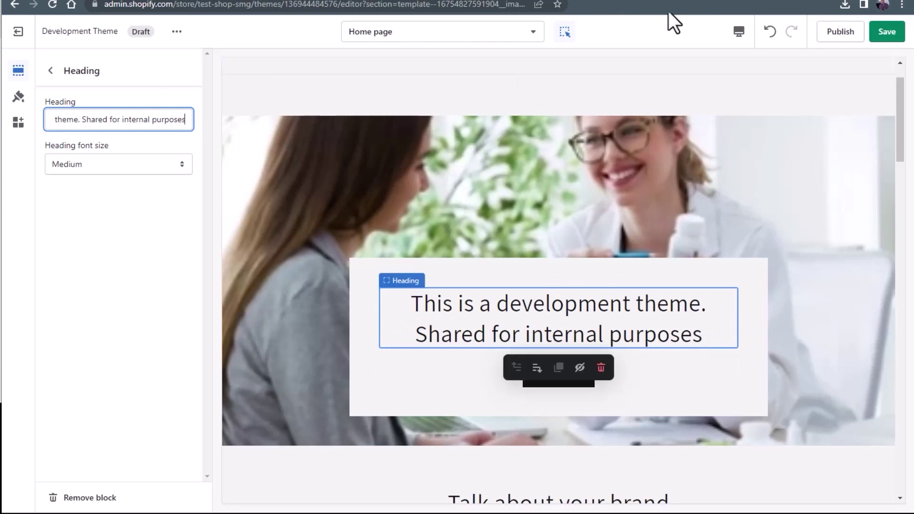
Relabel the banner's Shop all button to 'SMG TEAM!' and save the theme
click(50, 70)
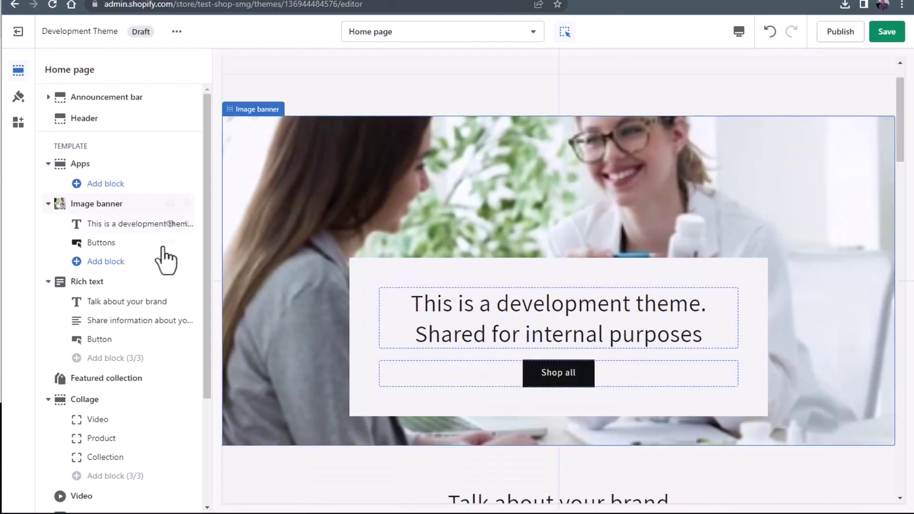
click(519, 367)
triple_click(71, 119)
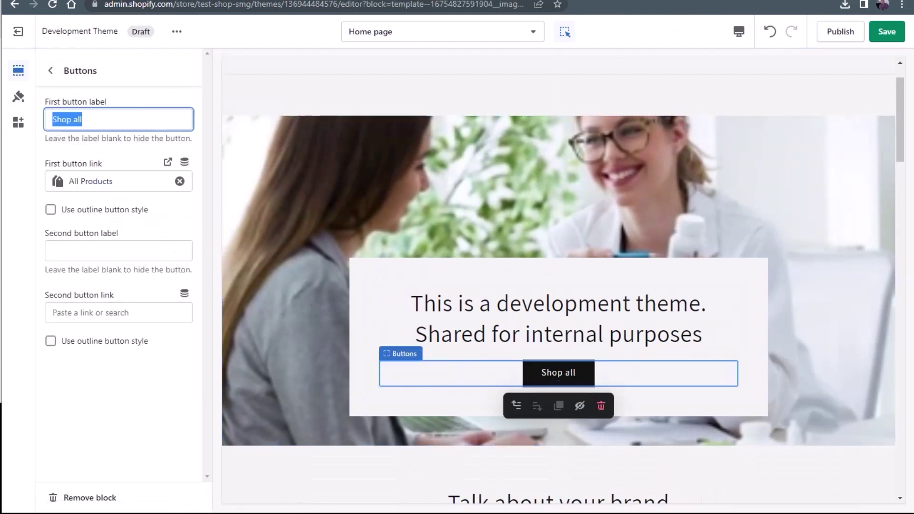
text(SMG TEAM!)
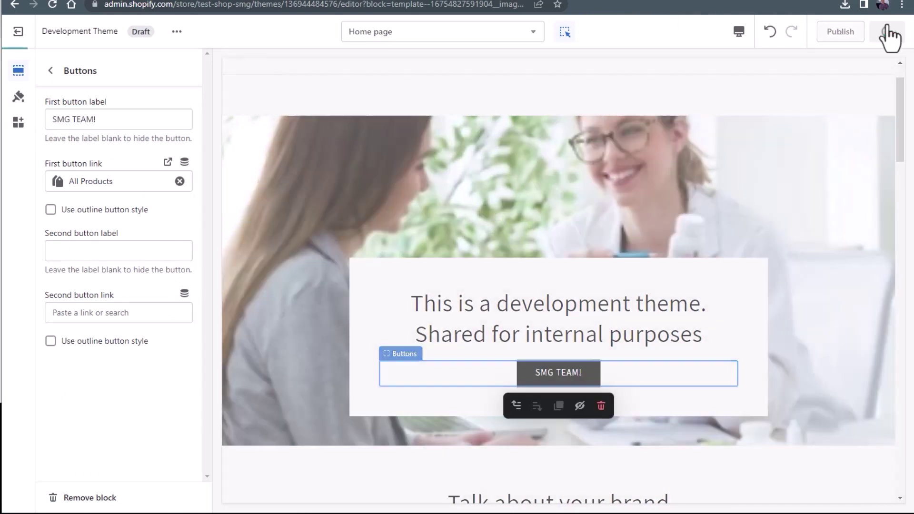
click(889, 34)
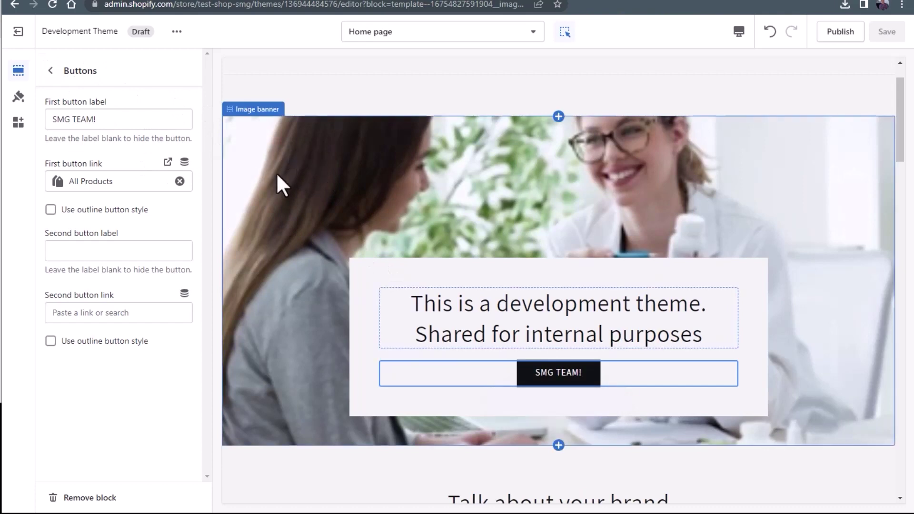
Exit the editor and open a storefront preview of Development Theme
click(31, 34)
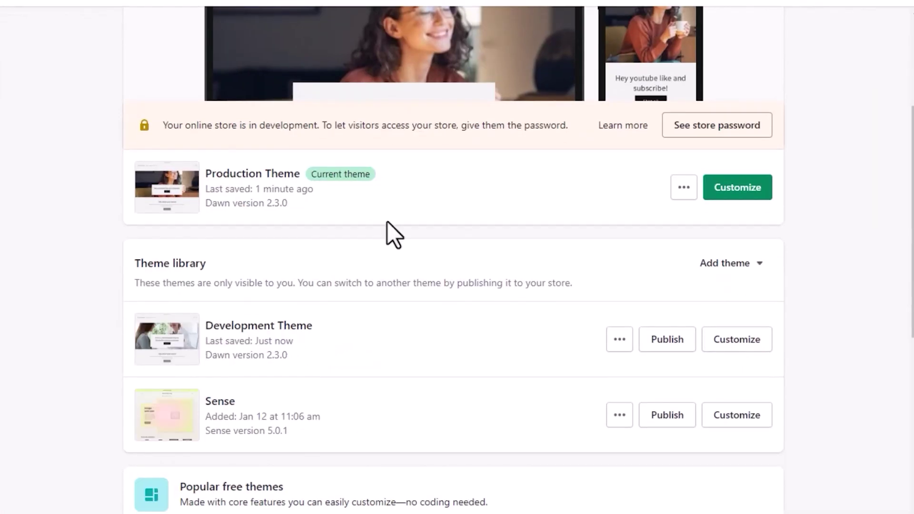
scroll(387, 179, up, 5)
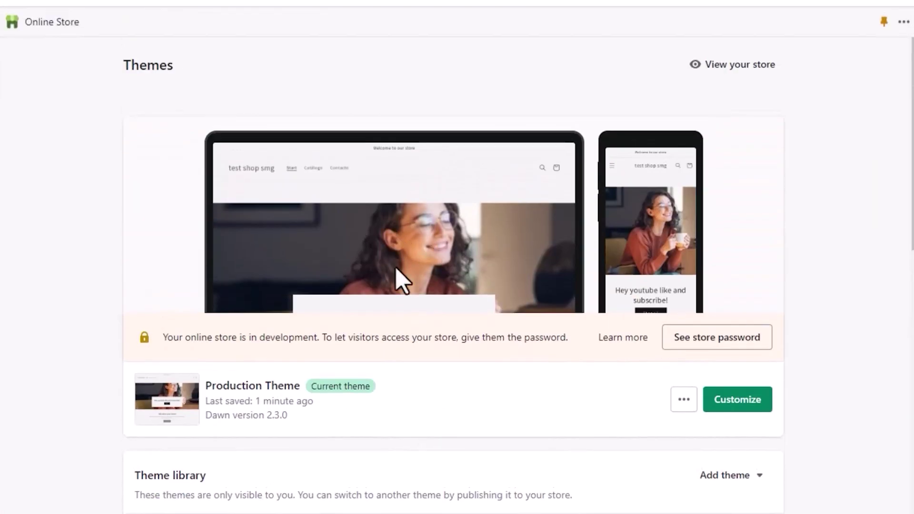
scroll(387, 268, down, 5)
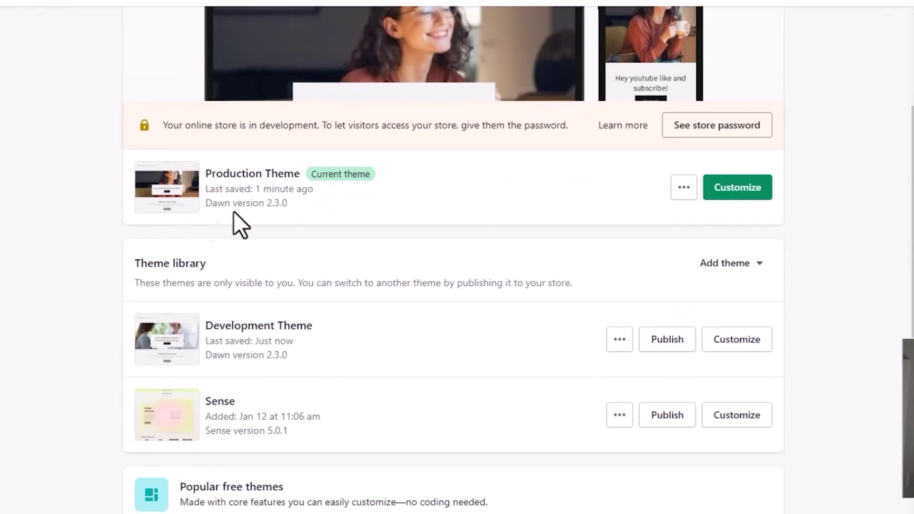
scroll(266, 312, up, 3)
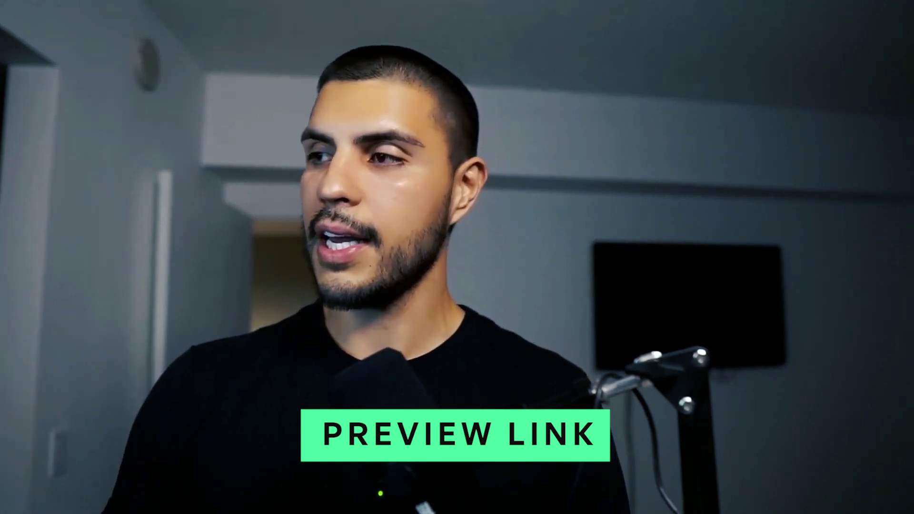
click(663, 443)
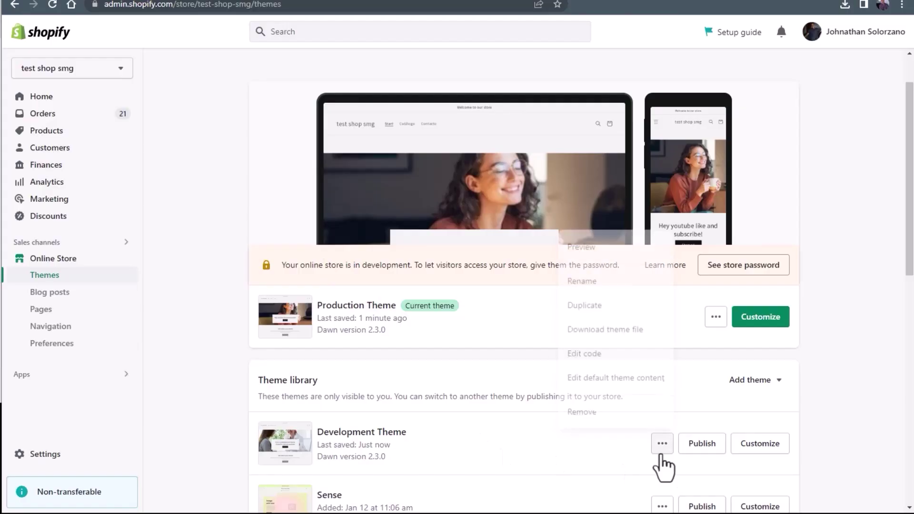
click(617, 255)
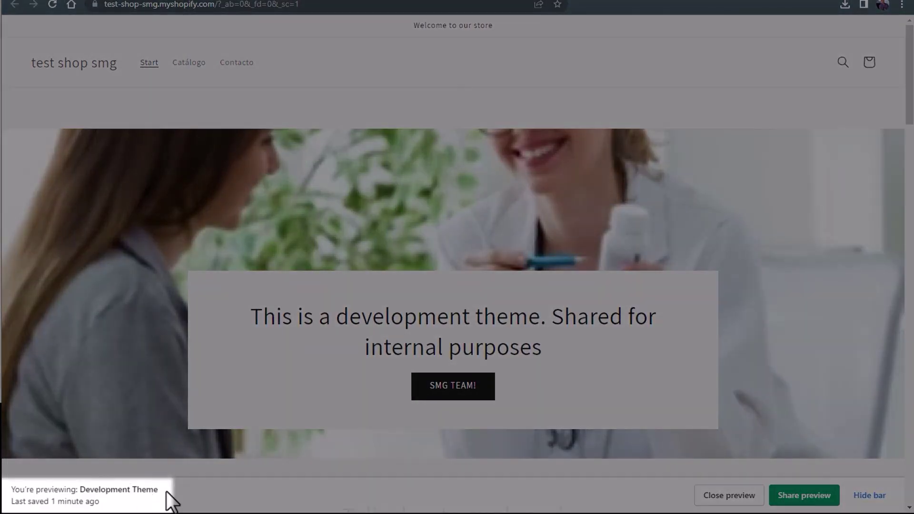
Open a preview of the live Production Theme in another tab
drag(166, 490, 77, 490)
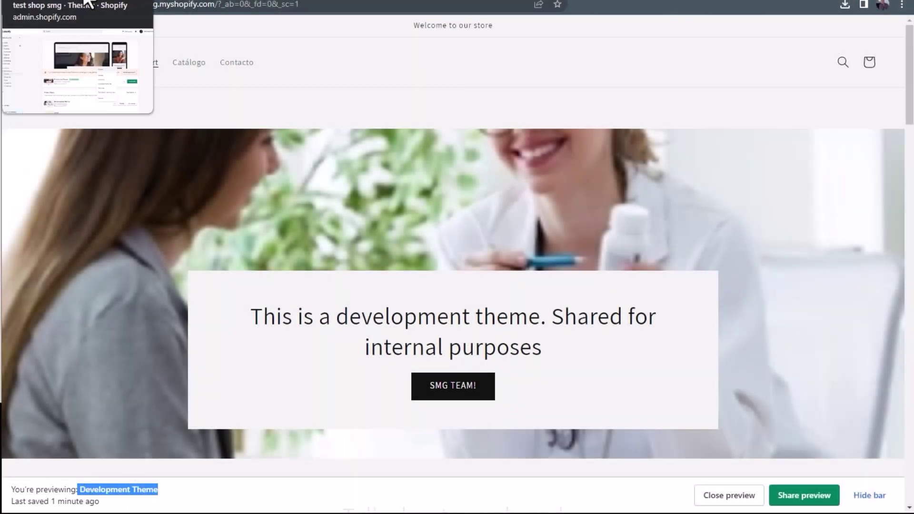
click(105, 5)
click(619, 323)
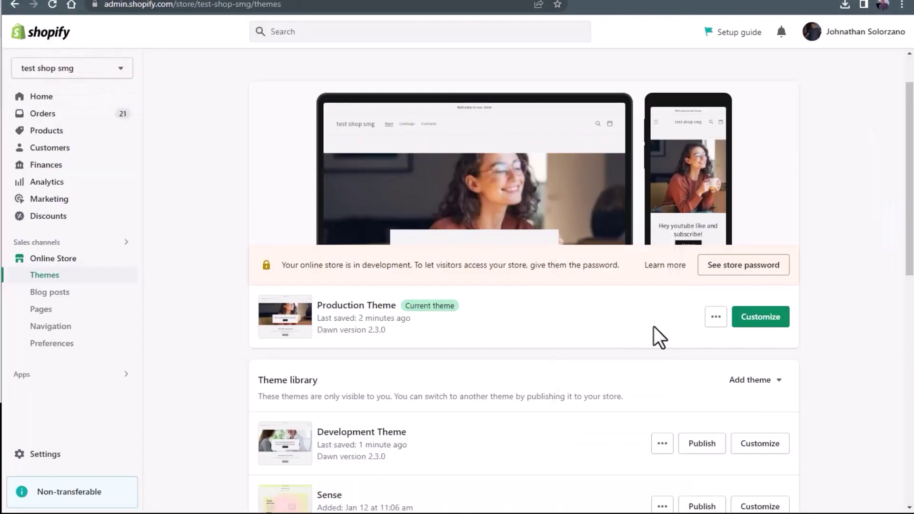
click(715, 317)
click(693, 347)
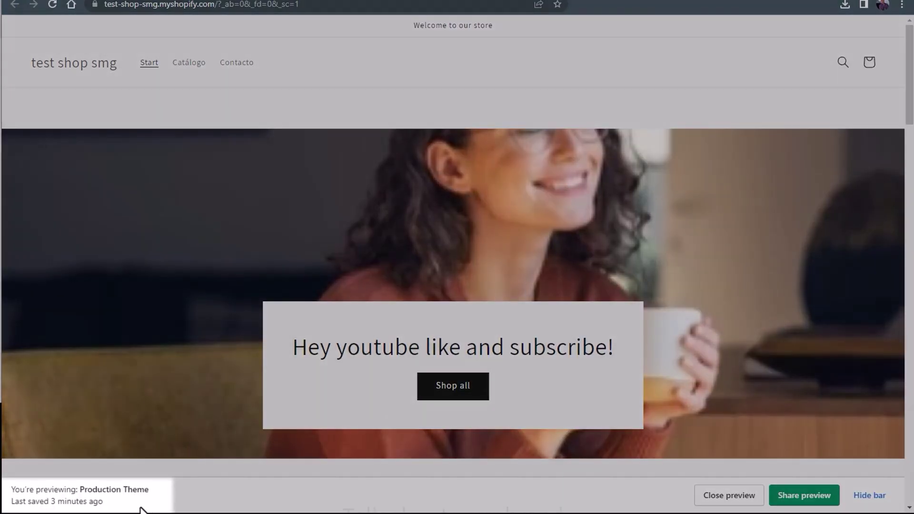
Highlight the preview parameters in the Production Theme preview's web address
drag(115, 502, 62, 488)
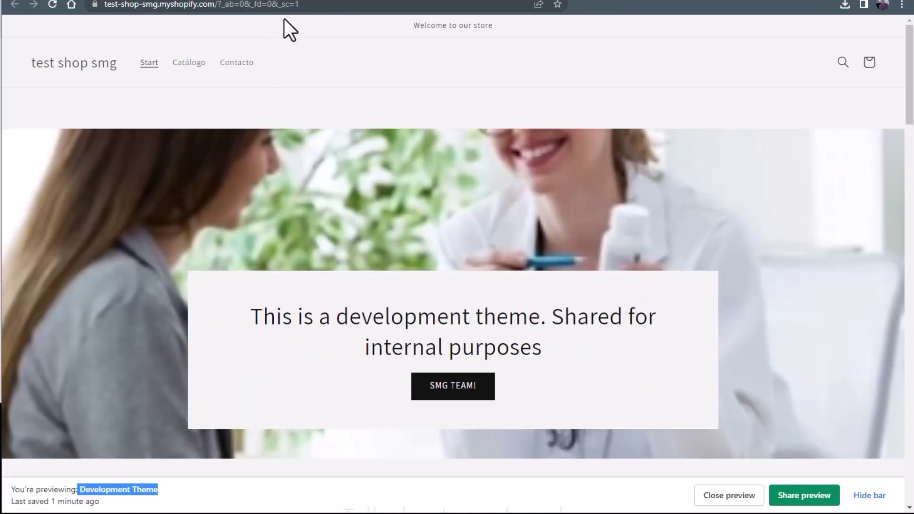
click(305, 5)
drag(305, 5, 221, 4)
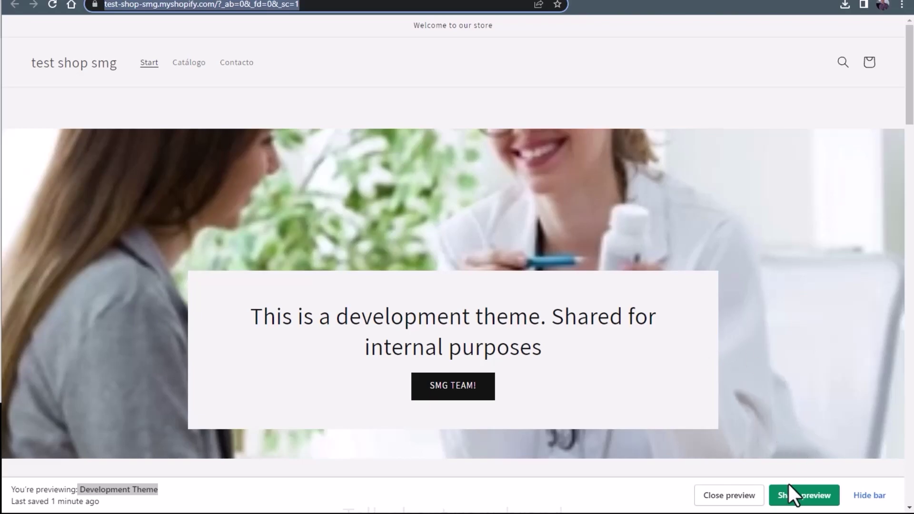
Copy Development Theme's share preview link and open a new browser tab
click(788, 485)
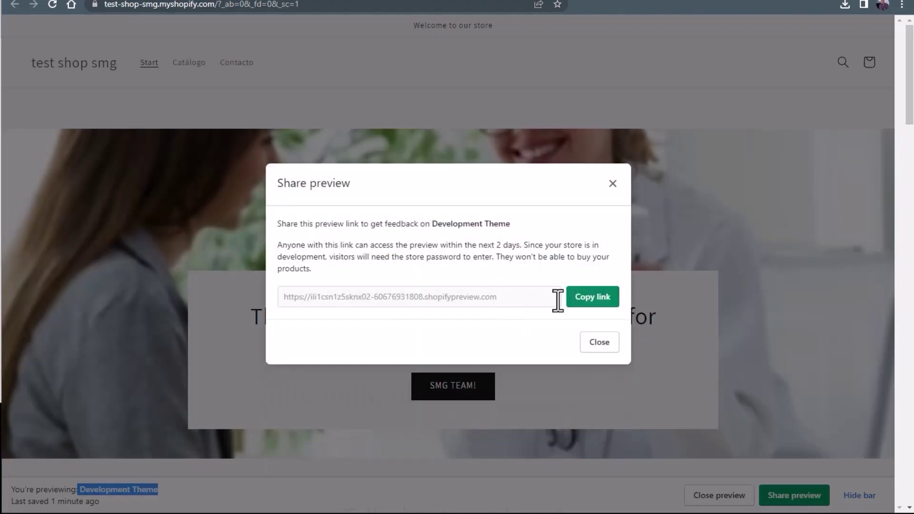
drag(521, 299, 279, 303)
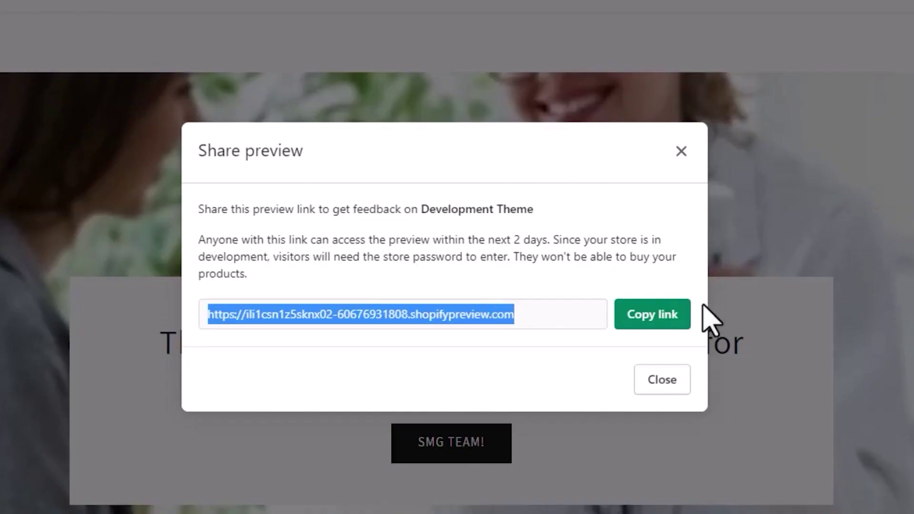
click(670, 322)
key(ctrl+t)
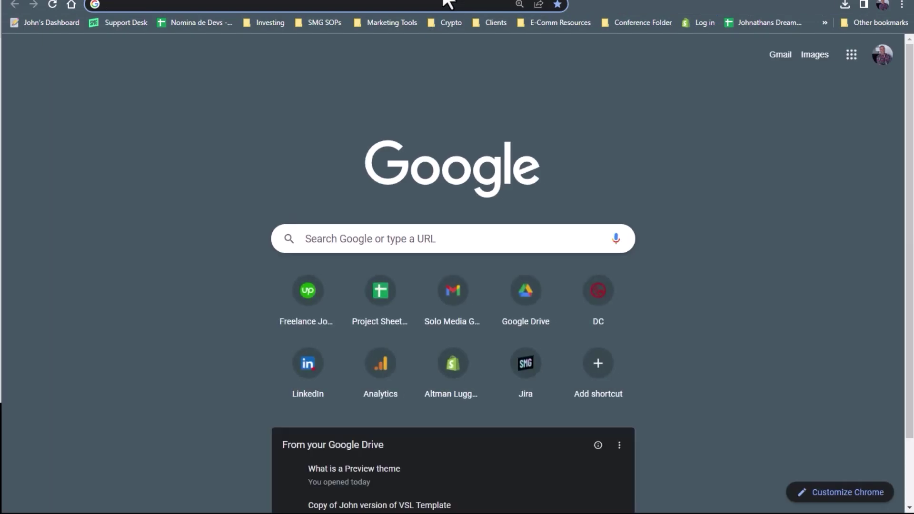
Paste the copied preview link into the new tab and load it
key(ctrl+v)
key(Return)
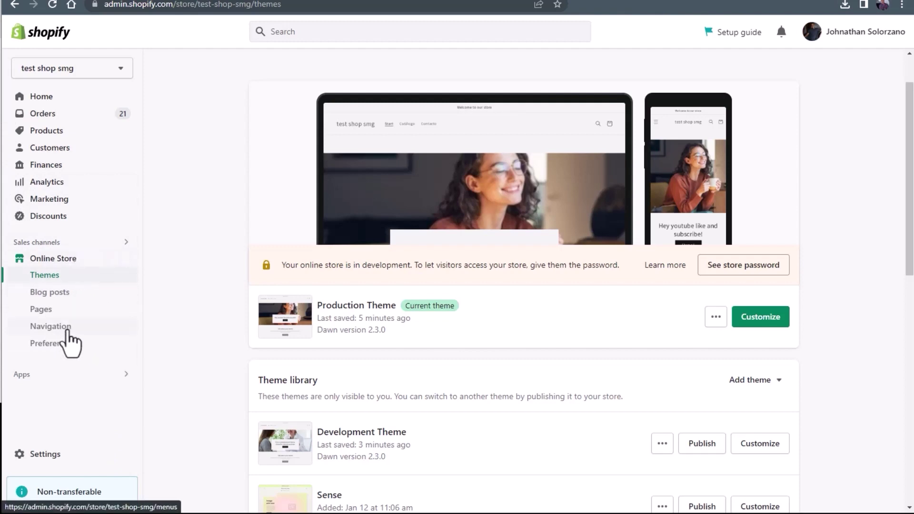
In Navigation, rename the Main Menu item Catálogo to 'Catalog'
click(40, 328)
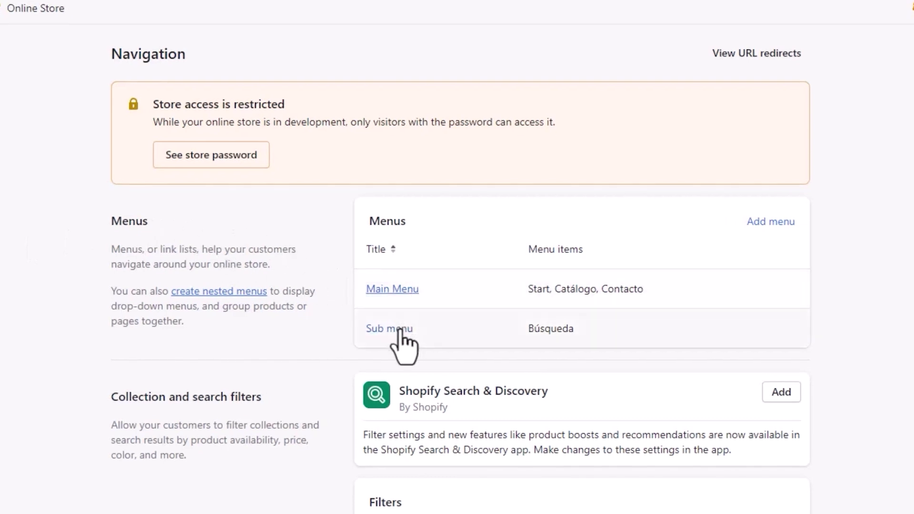
click(388, 289)
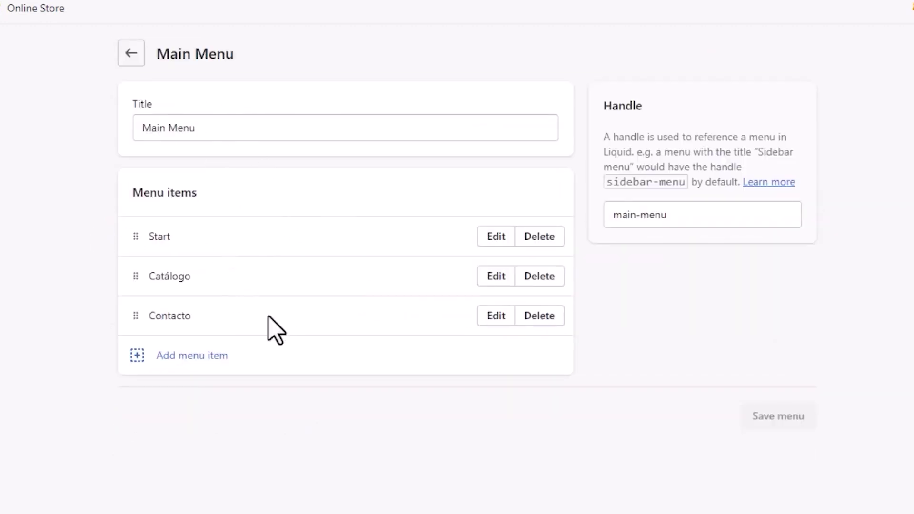
click(496, 276)
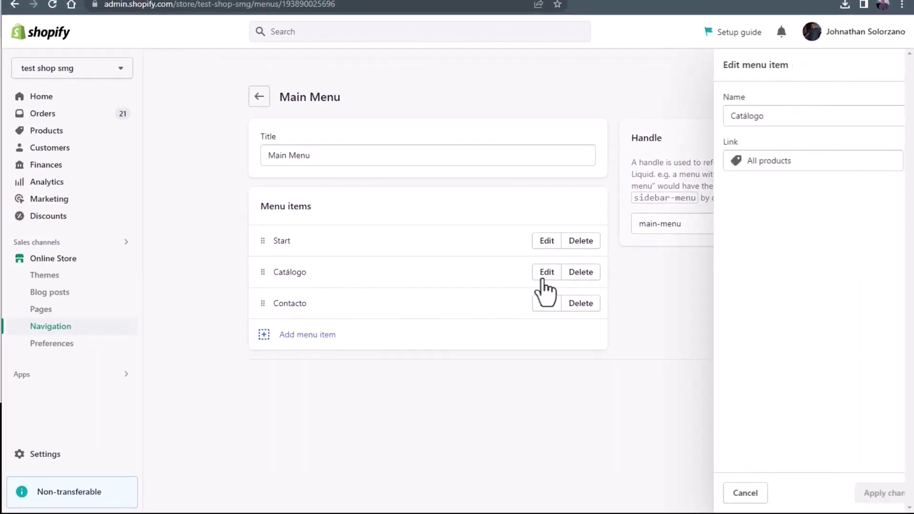
double_click(758, 124)
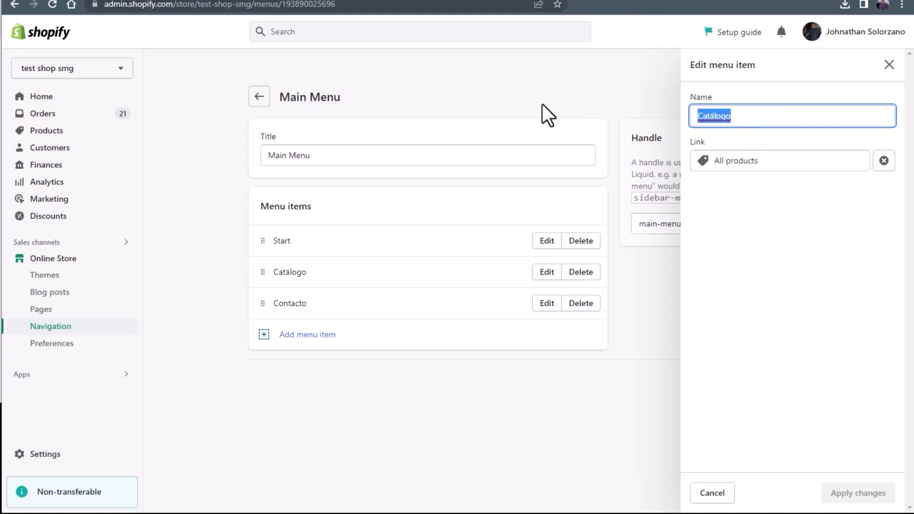
text(C)
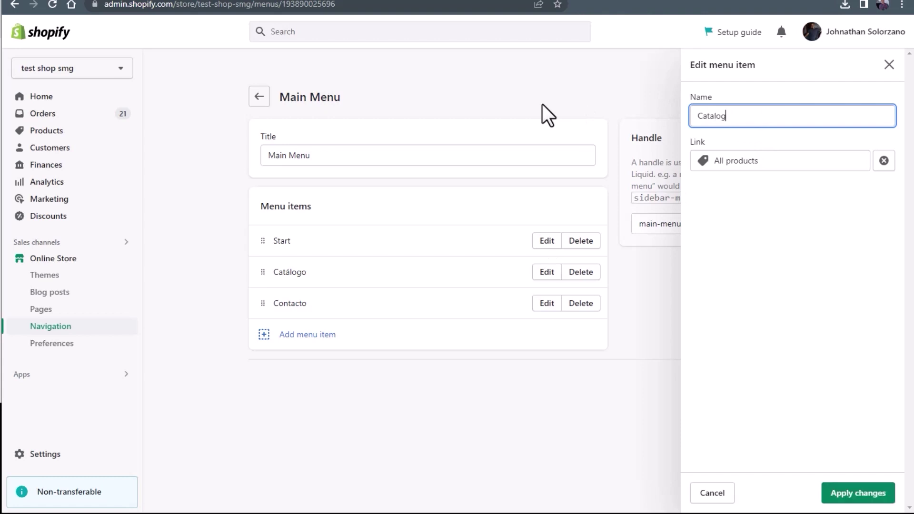
click(872, 494)
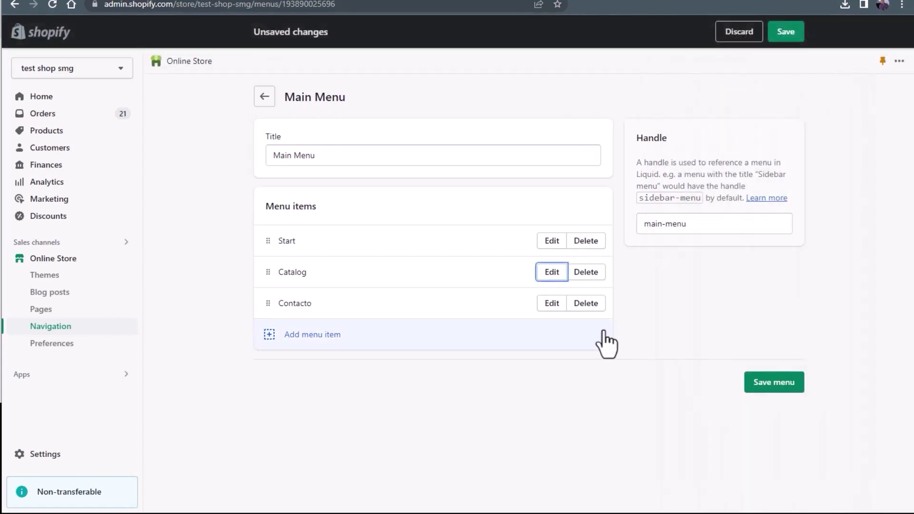
Rename the Main Menu item Contacto to 'Contact'
click(549, 303)
click(768, 116)
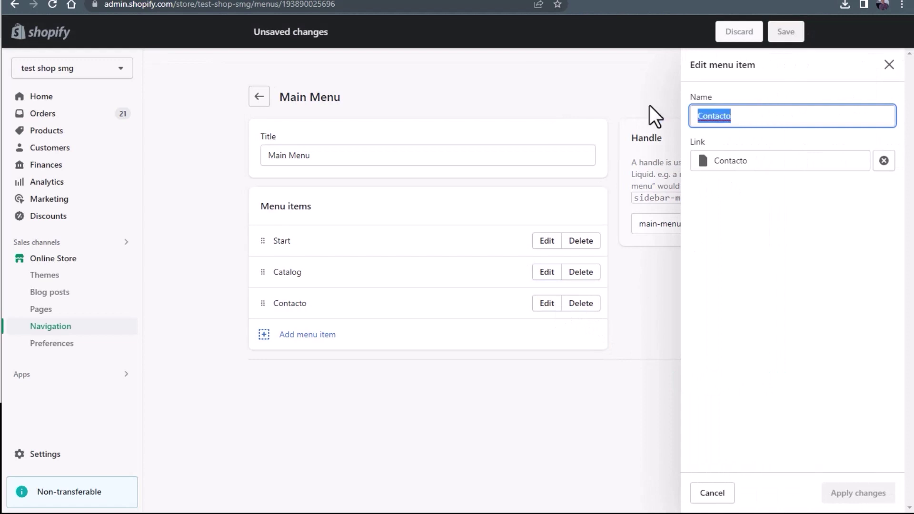
text(Contactr)
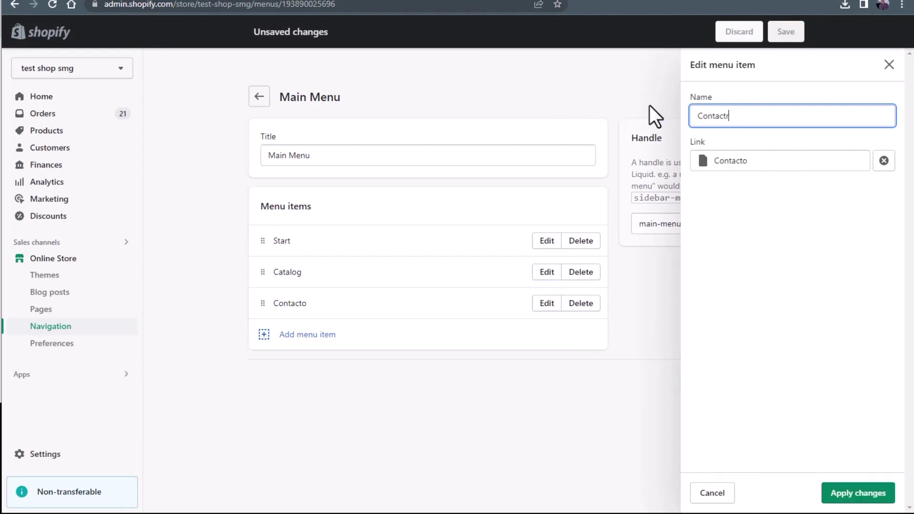
key(BackSpace)
click(857, 494)
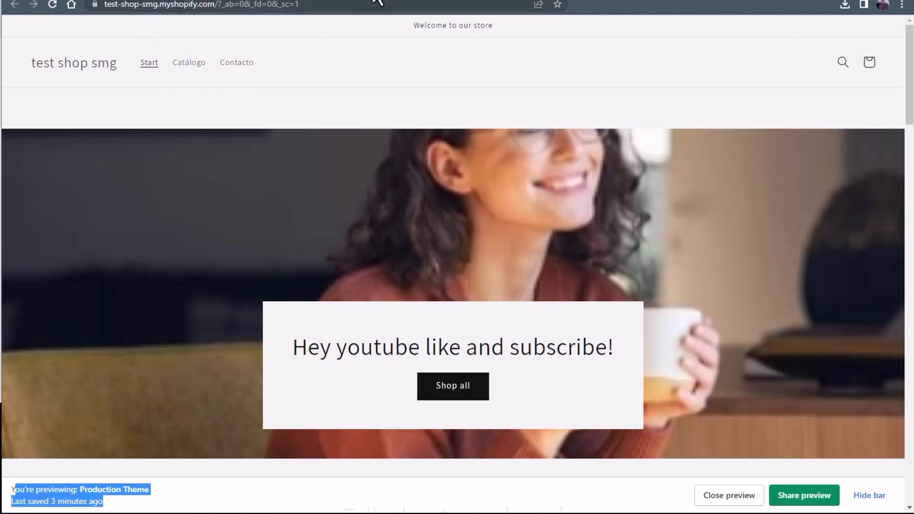
Back in the menu editor, save the Main Menu with Start, Catalog and Contact
click(140, 489)
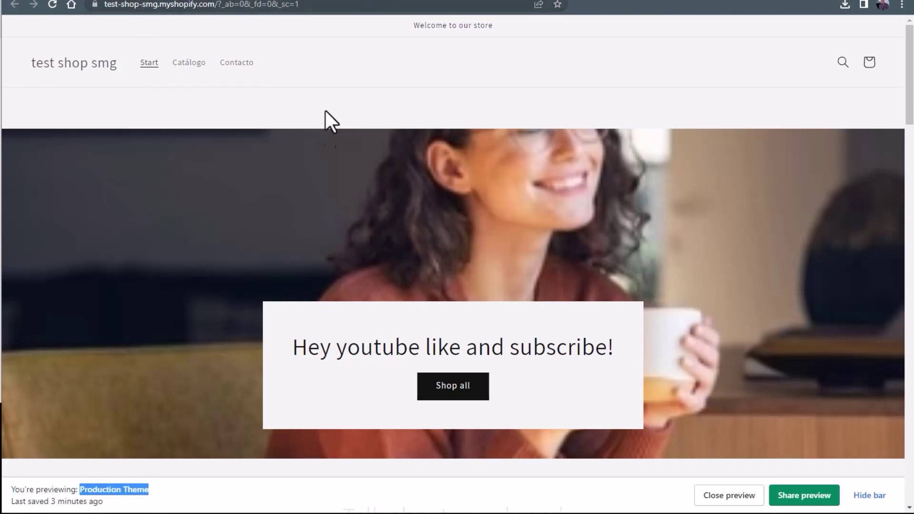
click(462, 2)
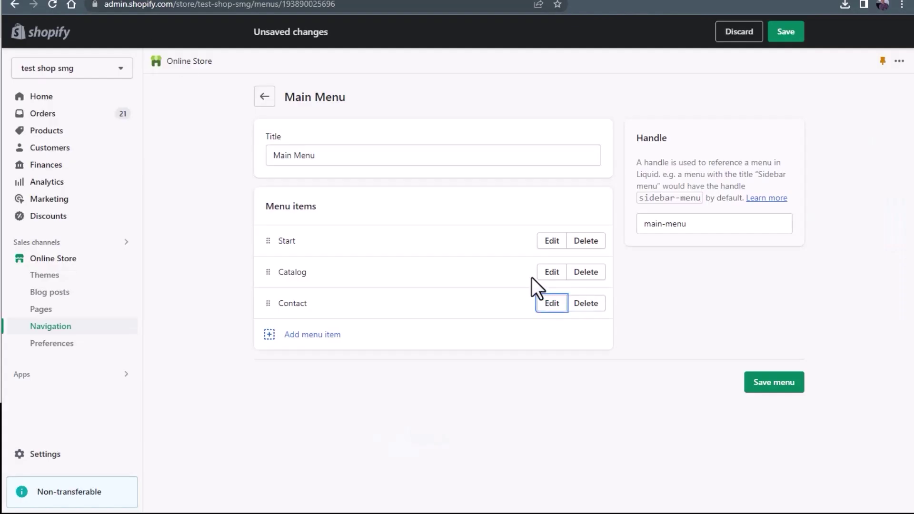
click(783, 386)
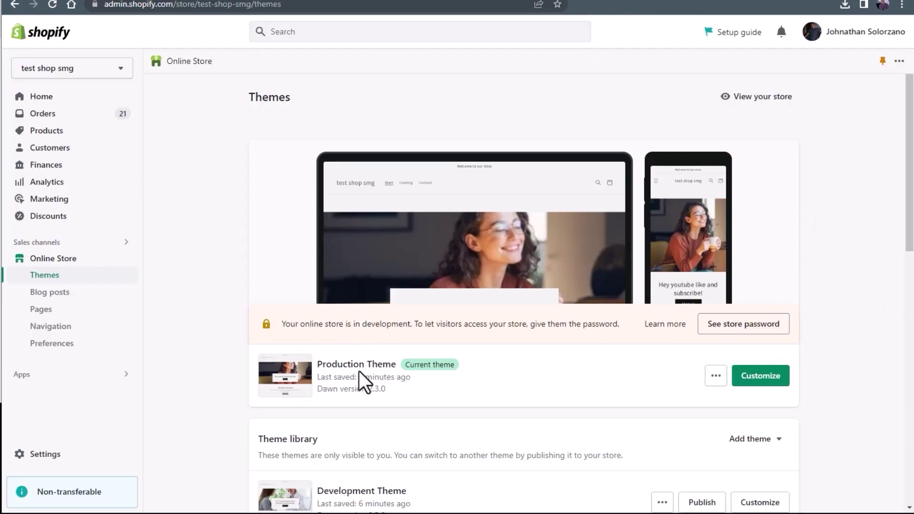
Preview the Production Theme storefront to check its Catalog and Contact menu
click(714, 377)
click(625, 217)
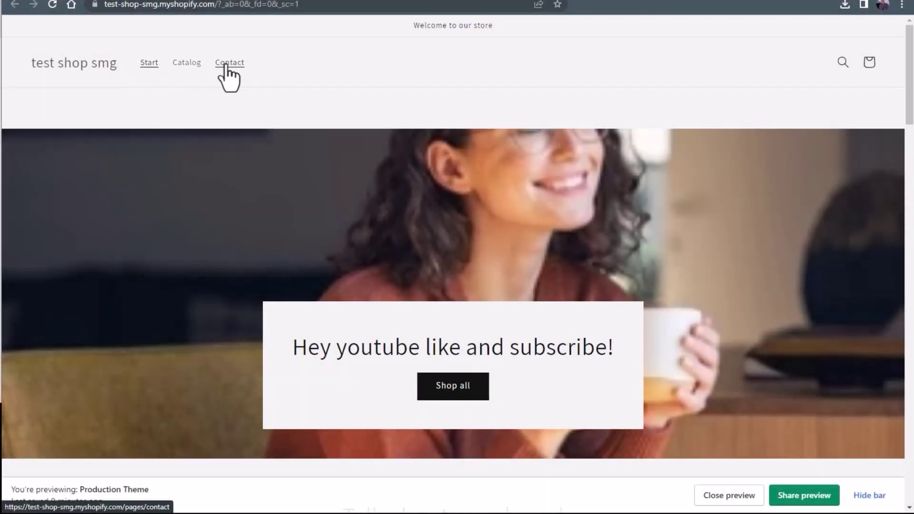
click(96, 4)
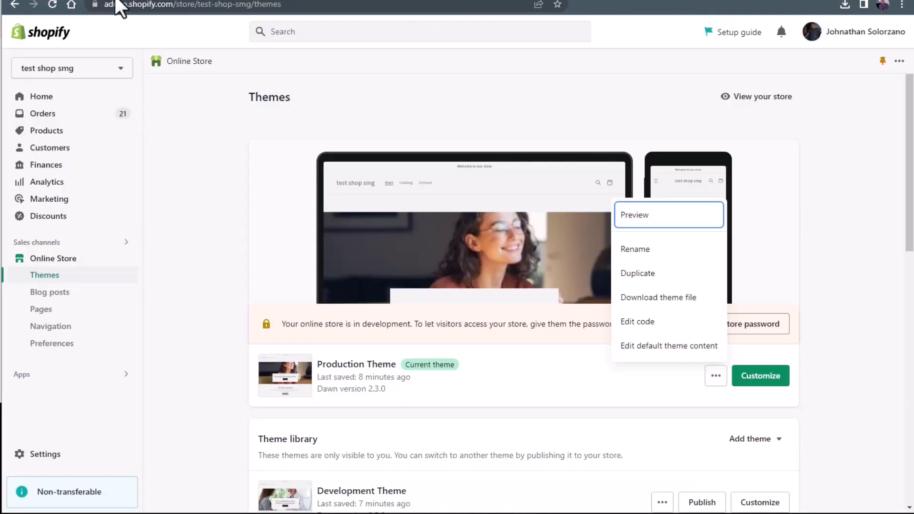
scroll(581, 383, down, 4)
click(502, 332)
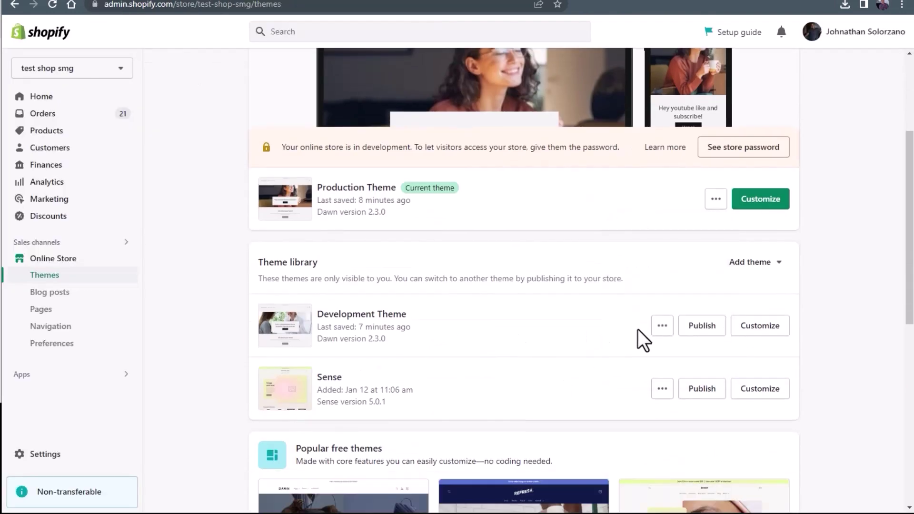
Preview the Development Theme storefront to confirm its Catalog and Contact menu
click(663, 326)
click(591, 131)
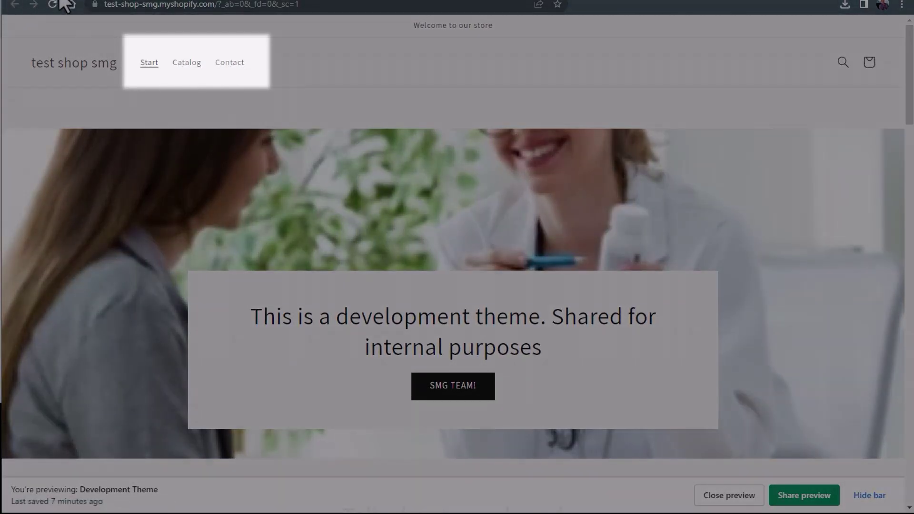
click(14, 4)
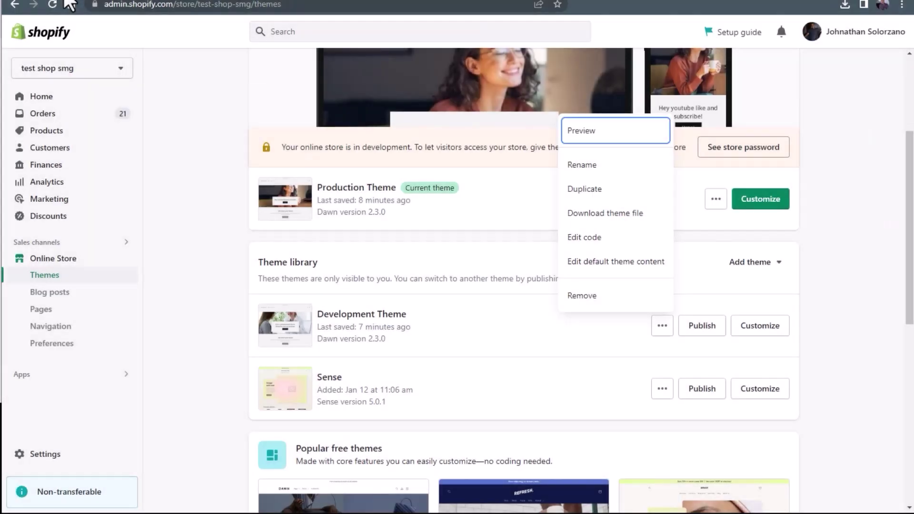
click(478, 378)
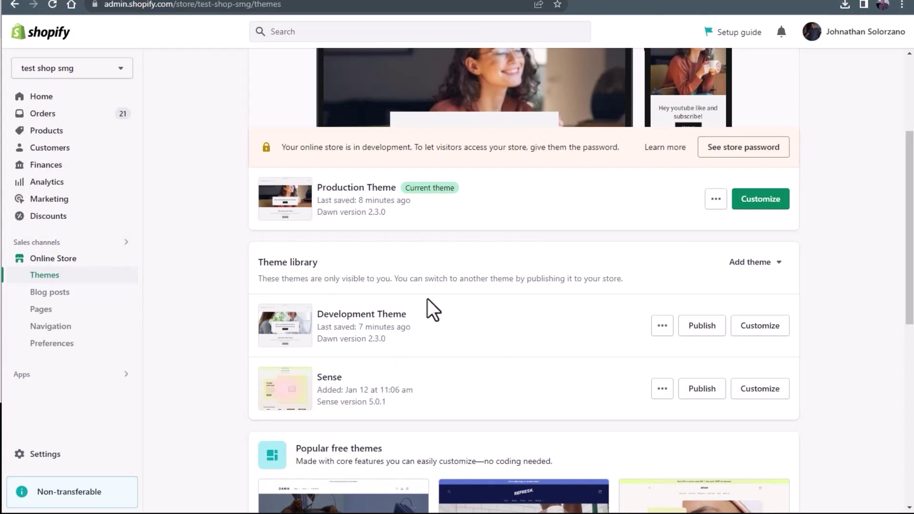
Preview the Sense theme storefront, then return to the Themes page
click(659, 389)
click(581, 193)
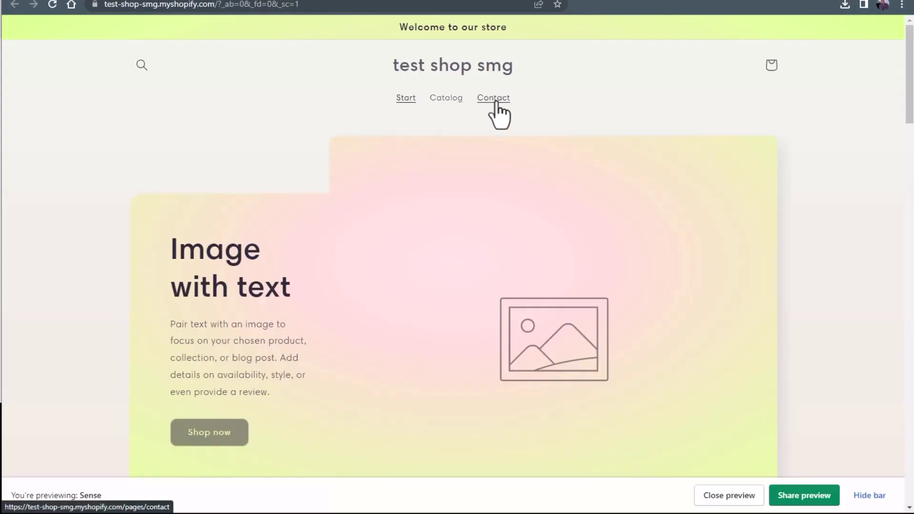
key(alt+Left)
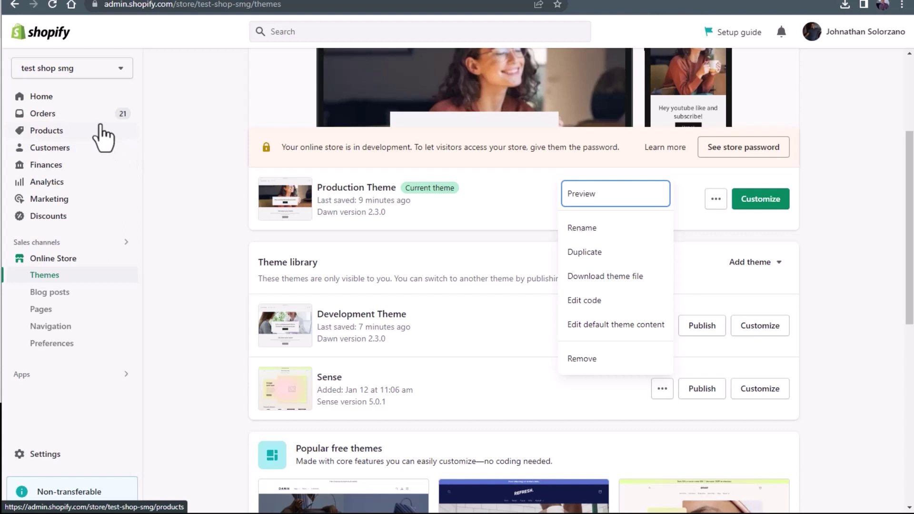
click(102, 134)
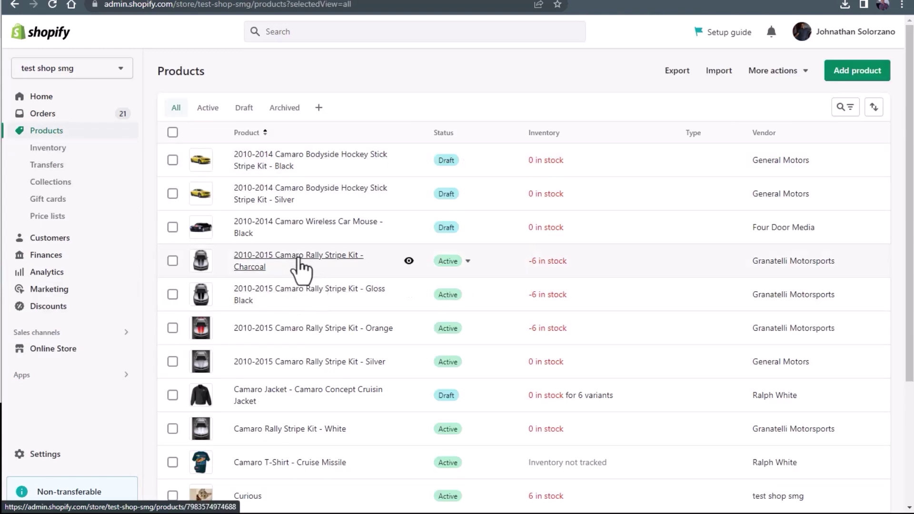
Retitle the Charcoal Camaro Rally Stripe Kit to end with *TEST* and save it
click(299, 261)
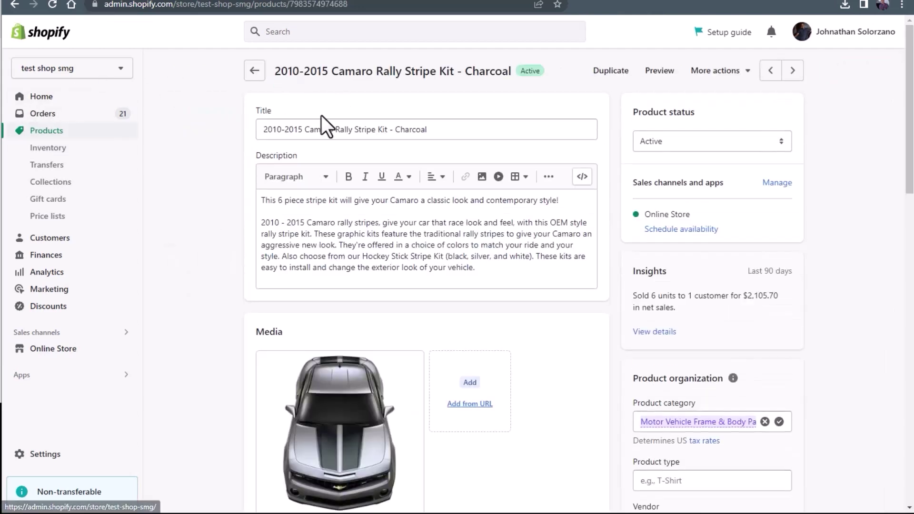
click(452, 128)
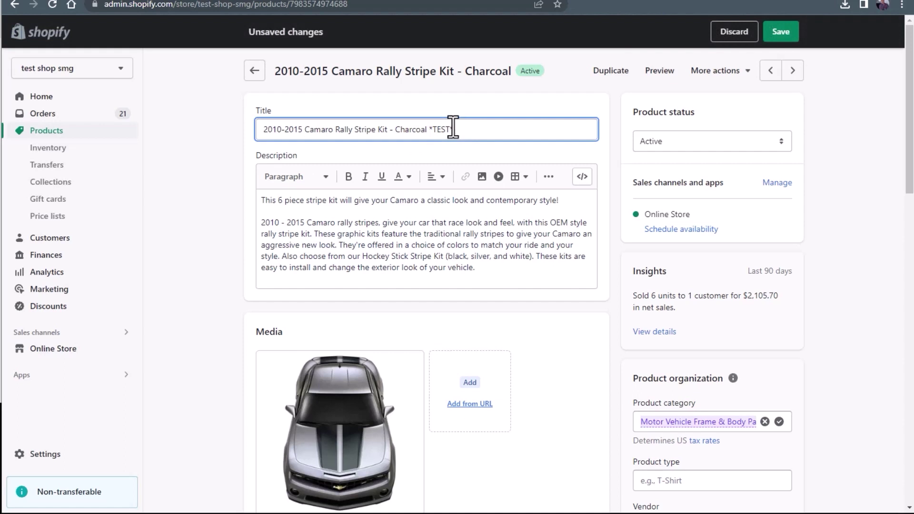
drag(469, 139, 252, 104)
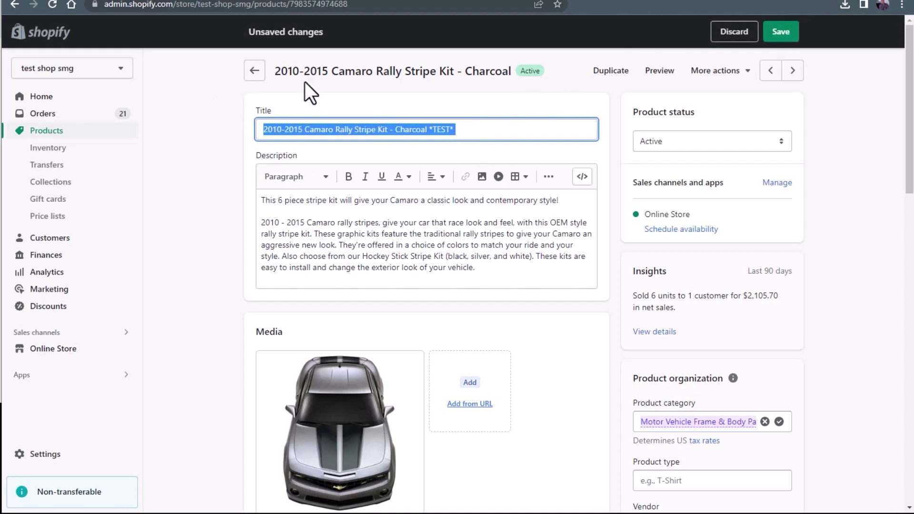
click(781, 33)
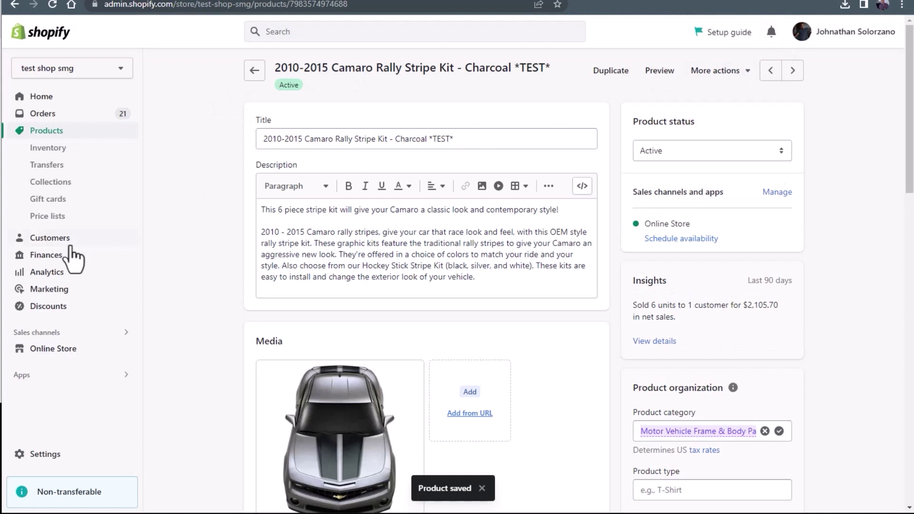
click(71, 349)
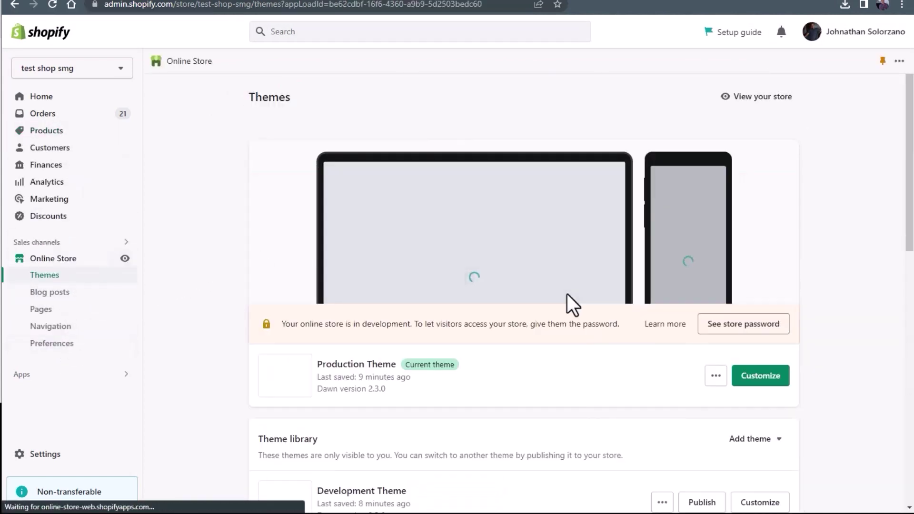
In the Production Theme preview, find the Charcoal *TEST* product in the catalog
scroll(569, 311, down, 1)
click(716, 318)
click(693, 361)
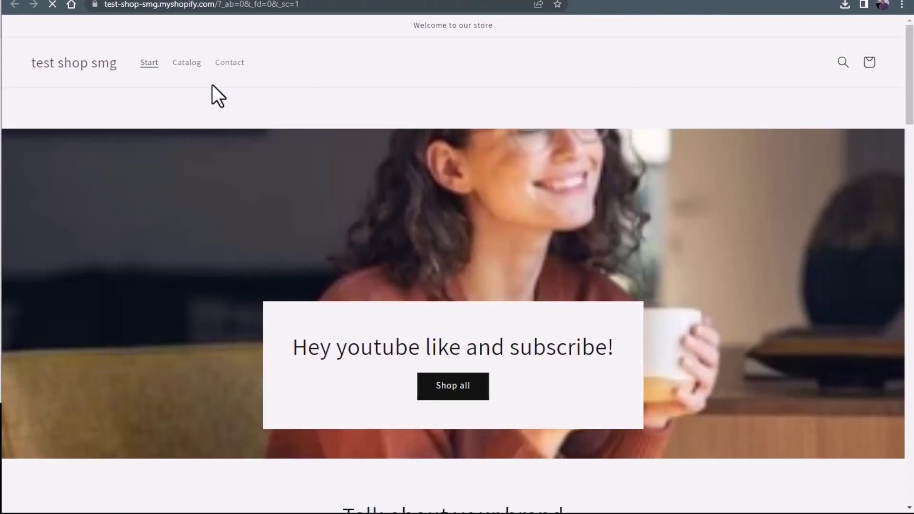
click(180, 66)
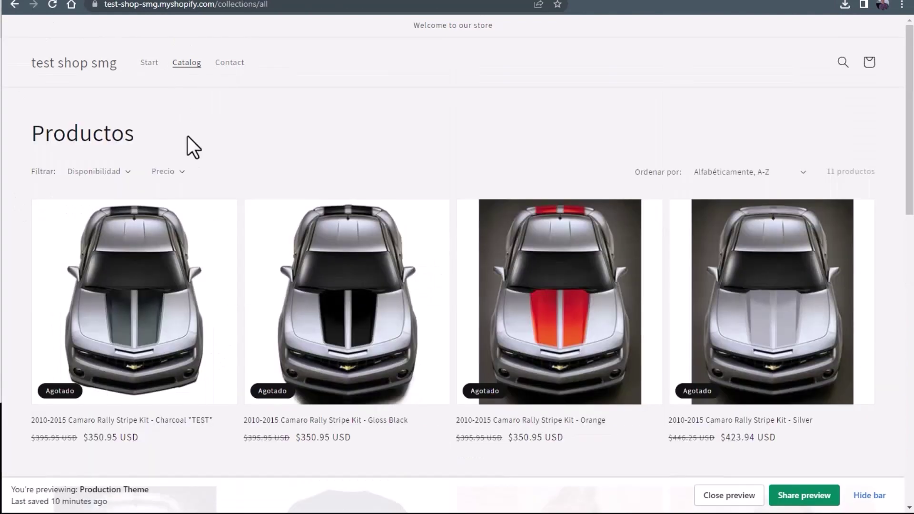
scroll(110, 423, down, 1)
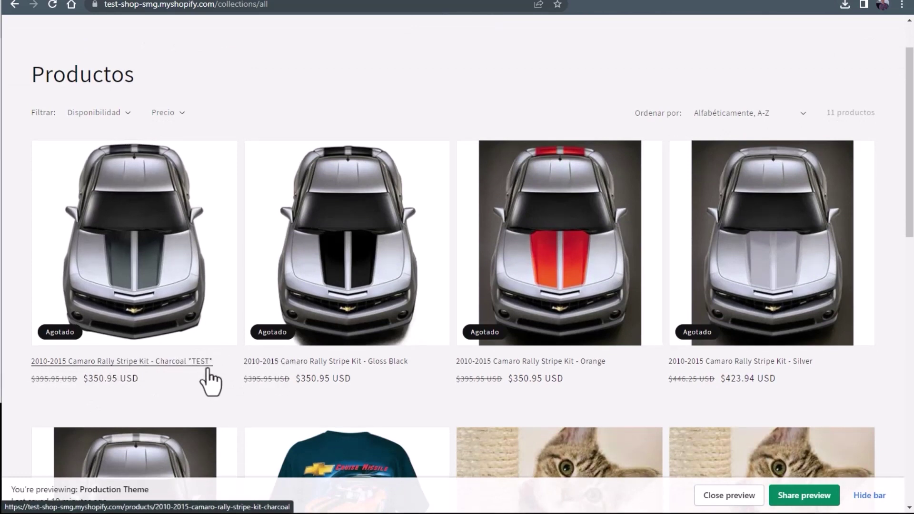
click(198, 360)
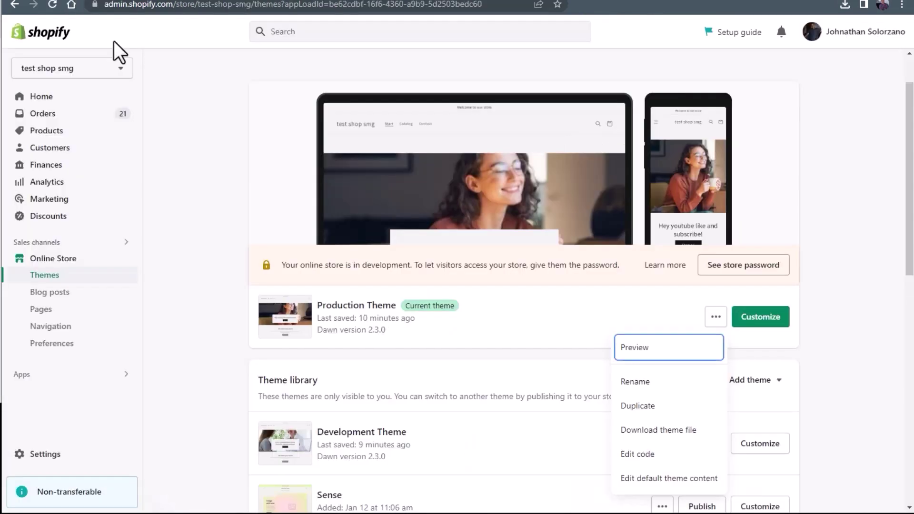
Open the Development Theme preview's catalog to check for the Charcoal *TEST* product
click(353, 372)
click(662, 445)
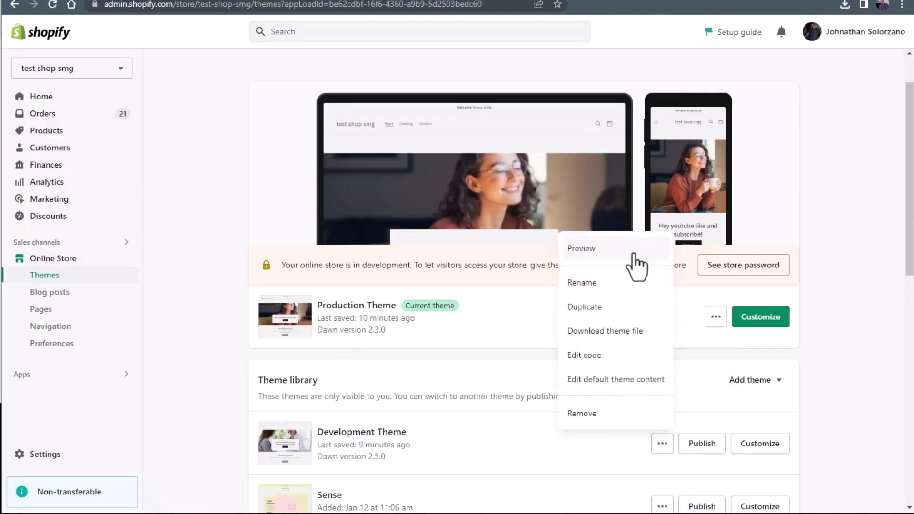
click(635, 259)
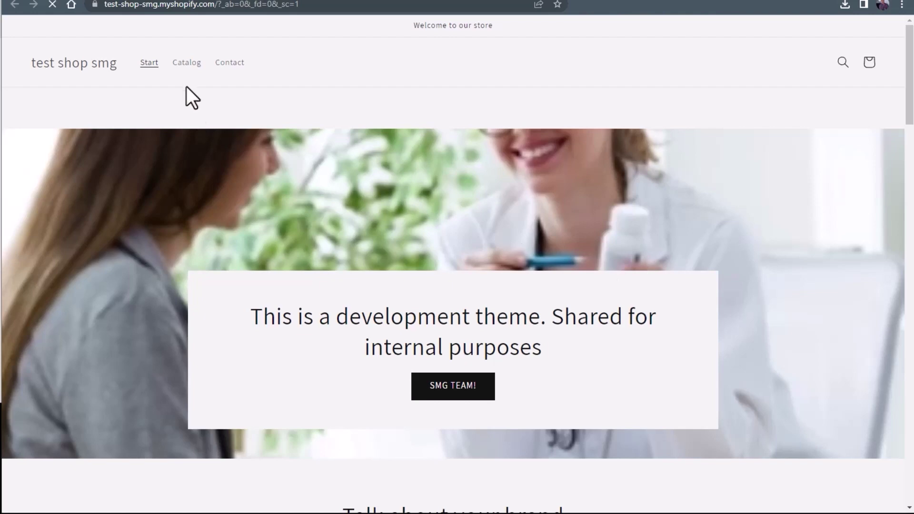
click(186, 64)
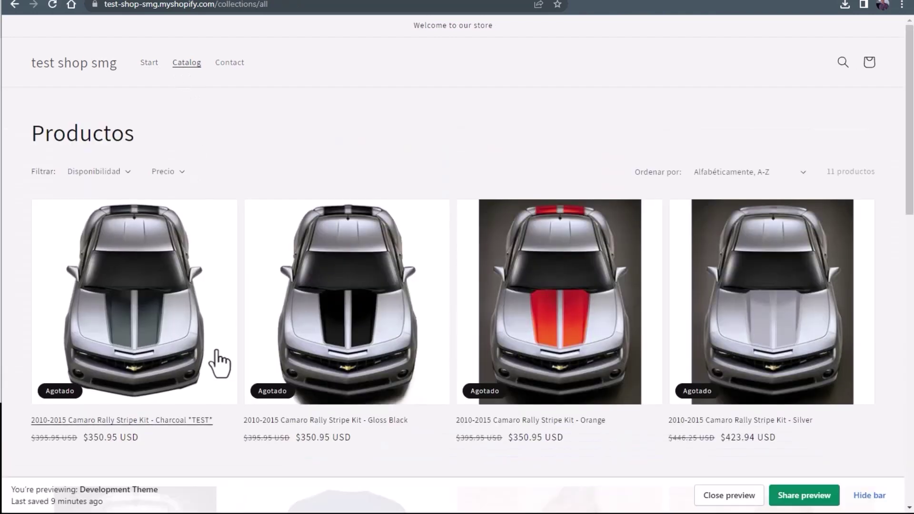